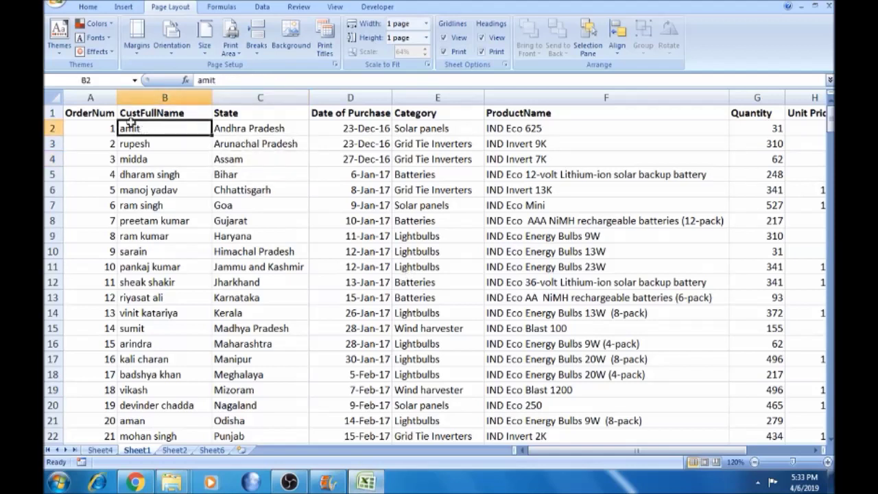
Step: Browse the header and customer cells (A1, B1, A3, B4, B5) while switching between the Home and Page Layout ribbons
click(93, 118)
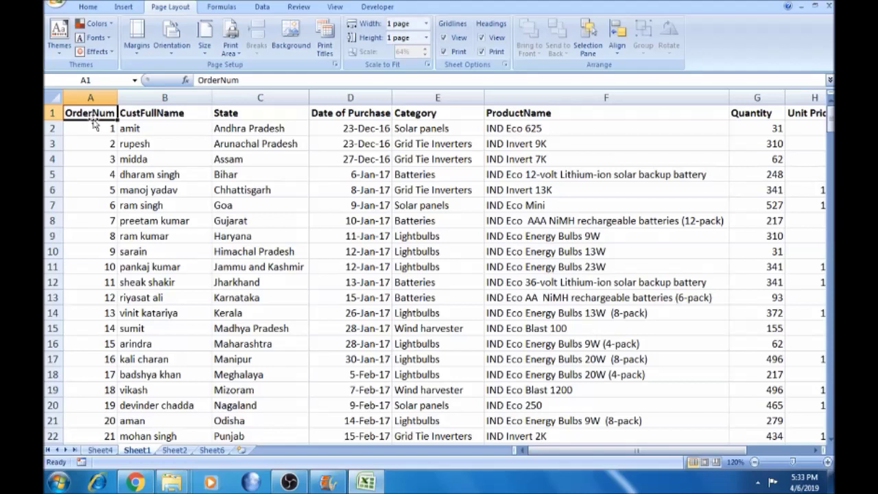
click(166, 143)
click(155, 172)
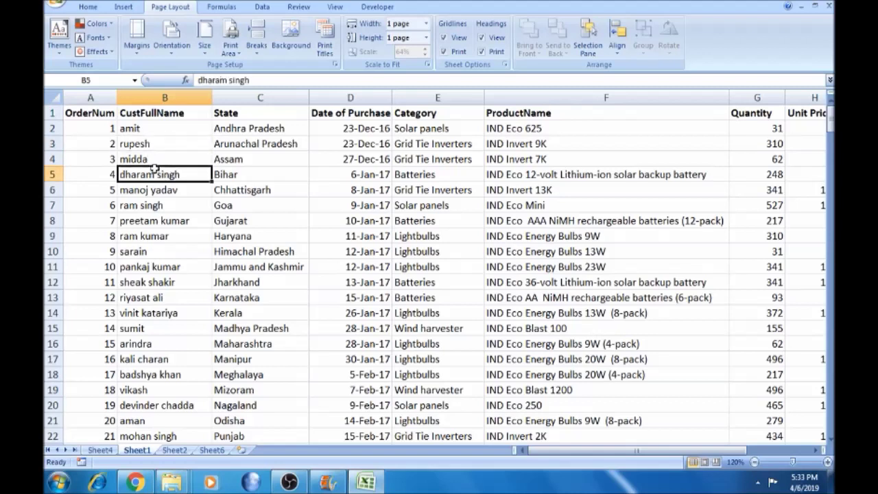
click(144, 111)
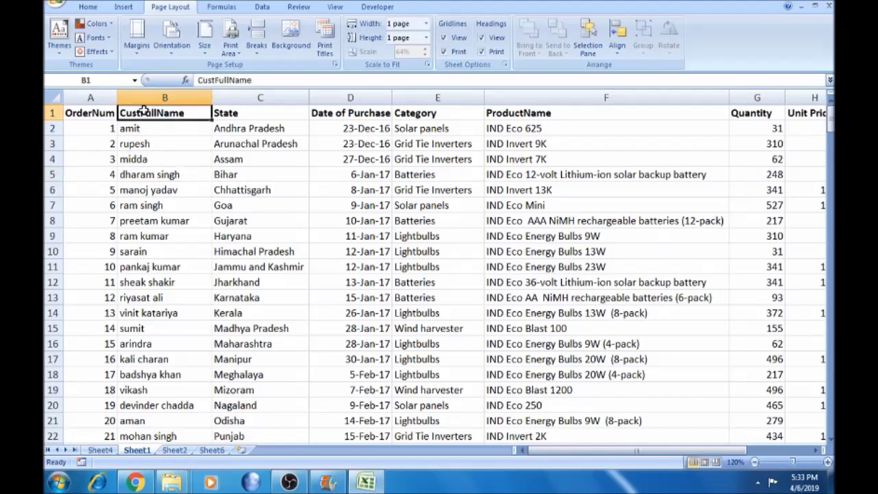
click(88, 8)
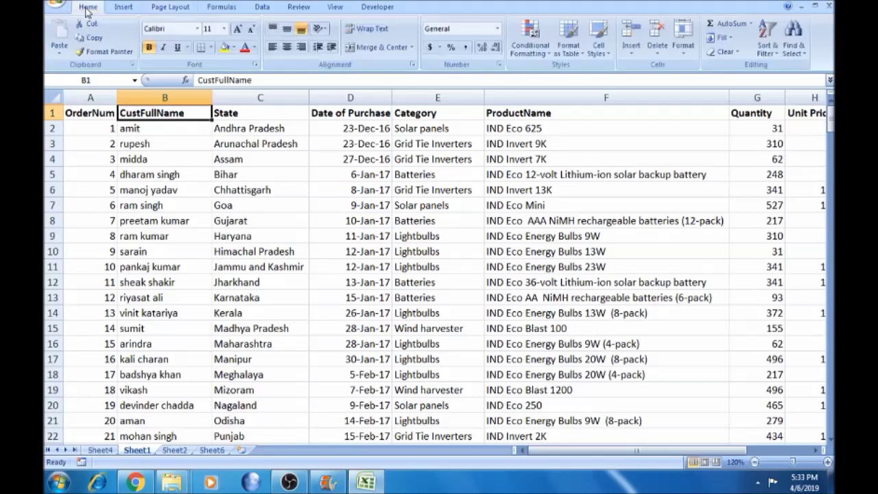
click(171, 8)
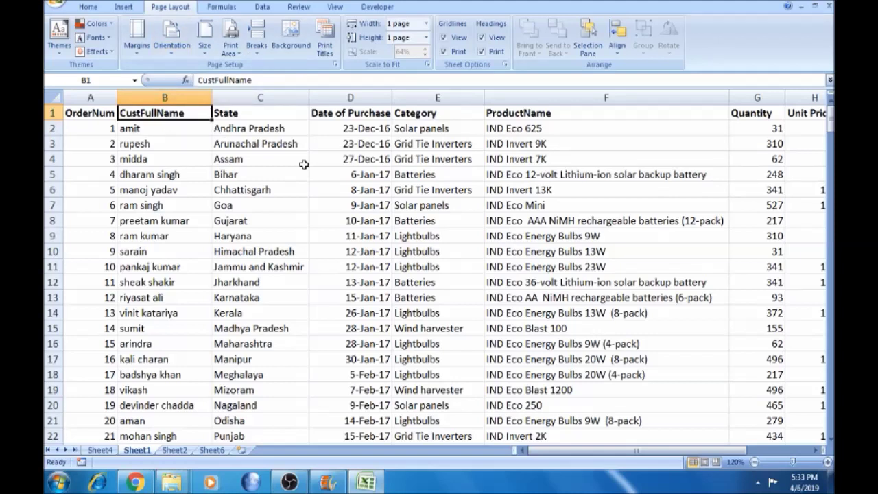
click(109, 128)
click(106, 113)
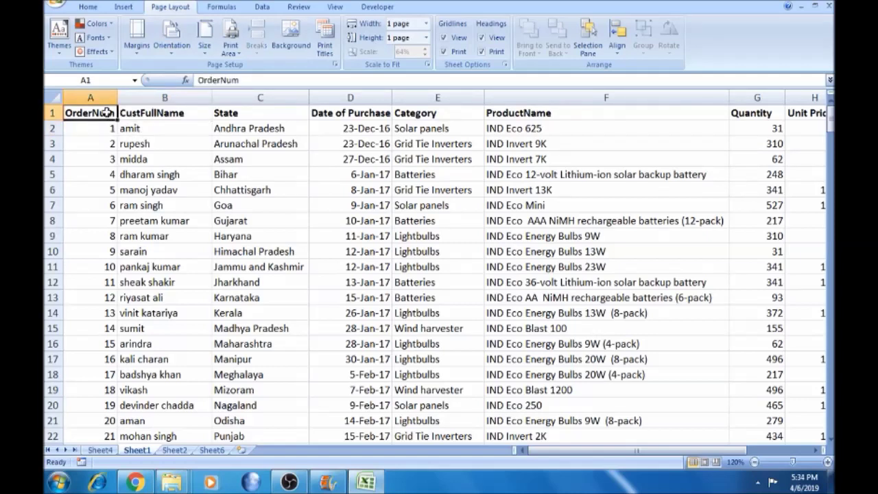
click(106, 143)
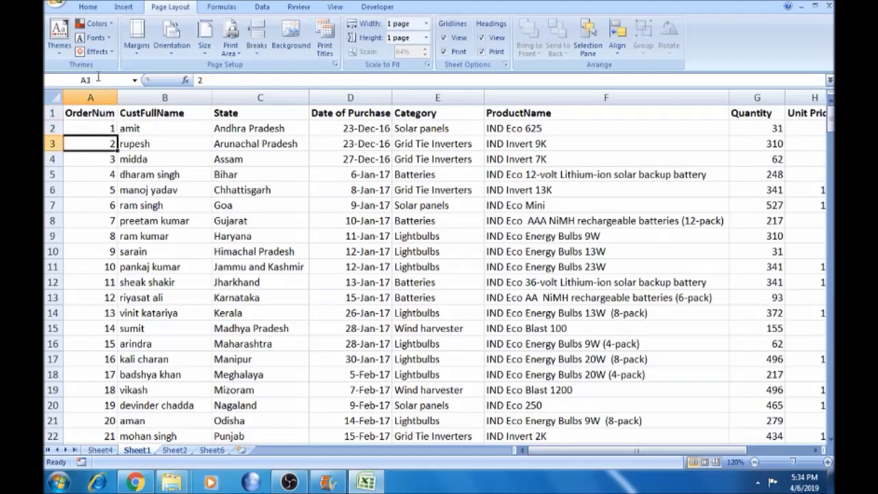
click(195, 163)
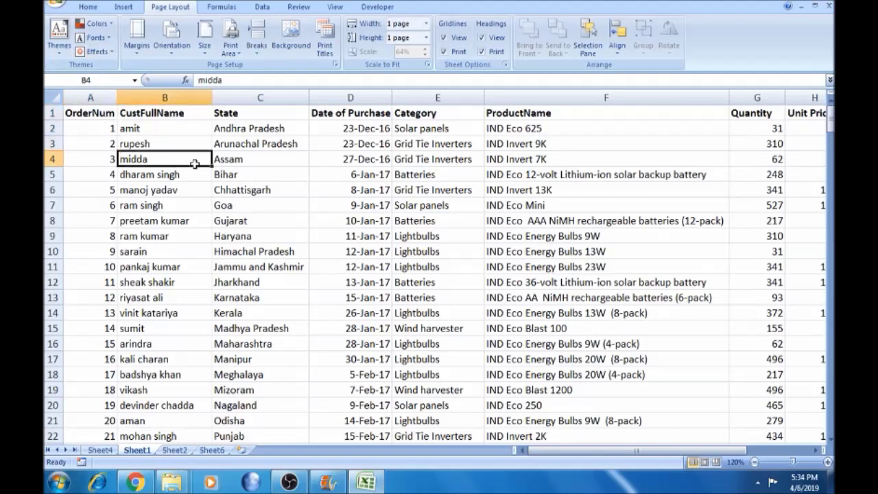
click(96, 113)
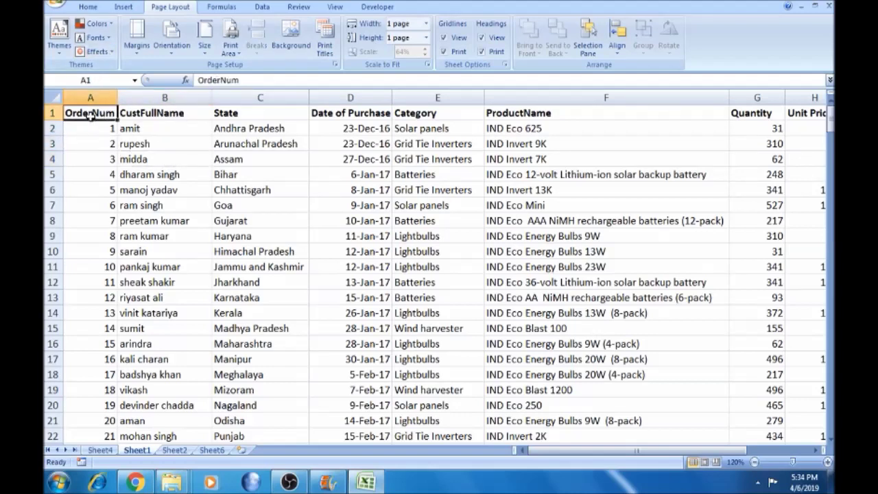
Step: Apply the Civic theme fonts (Georgia), then glance at the theme Effects gallery without changing it
click(107, 40)
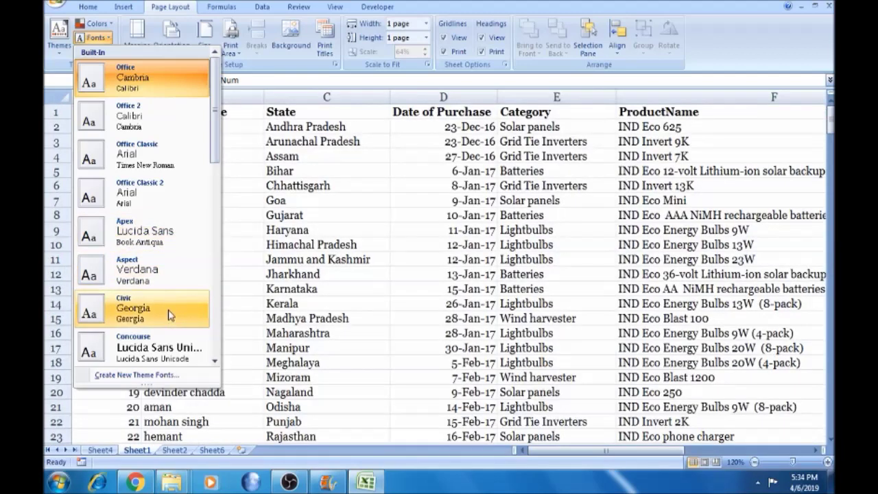
click(169, 314)
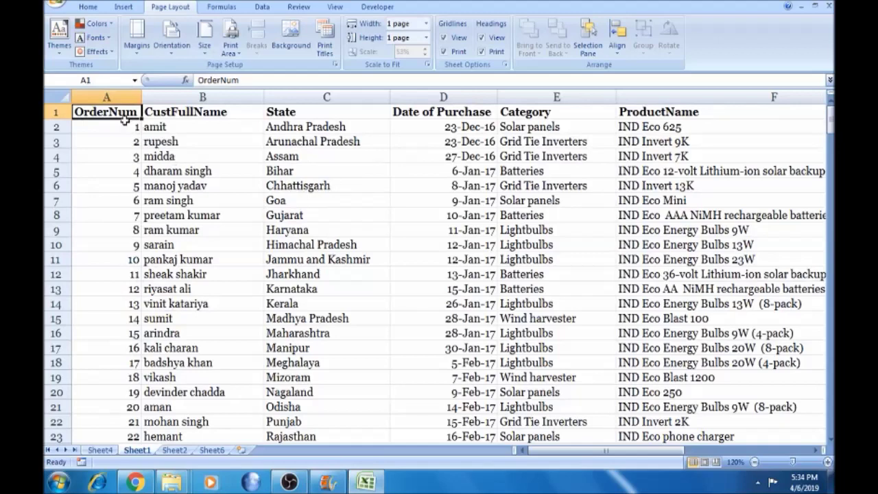
click(111, 53)
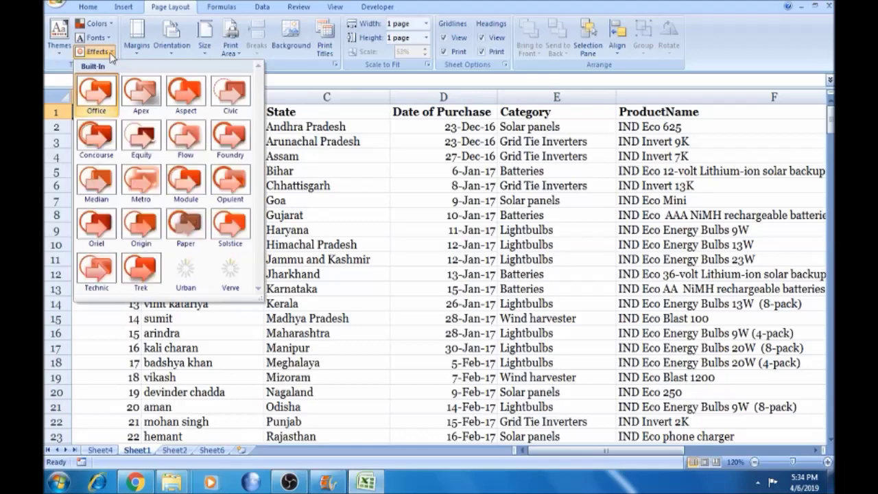
click(275, 113)
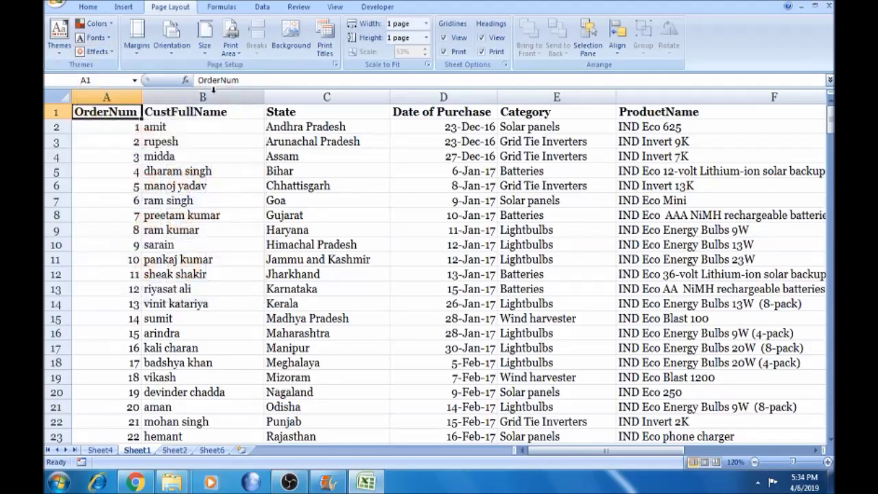
Step: Glance at the margin presets, then check the sales sheet's printout in Print Preview
click(145, 54)
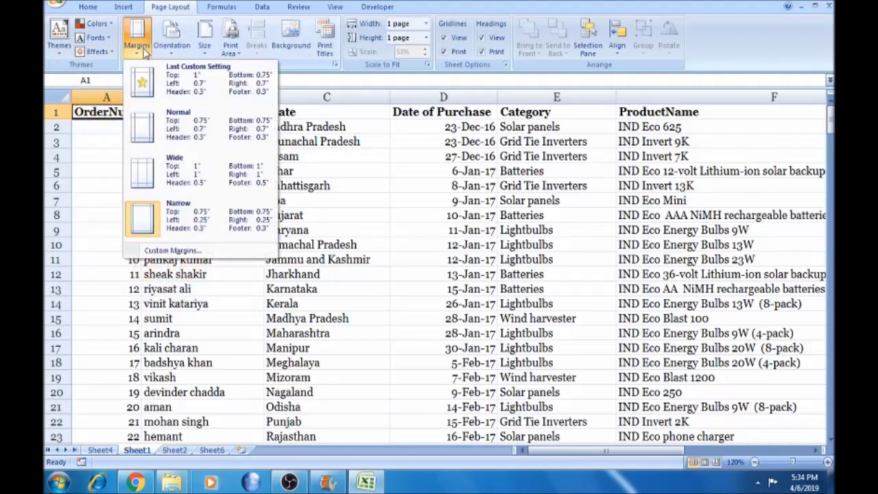
click(333, 160)
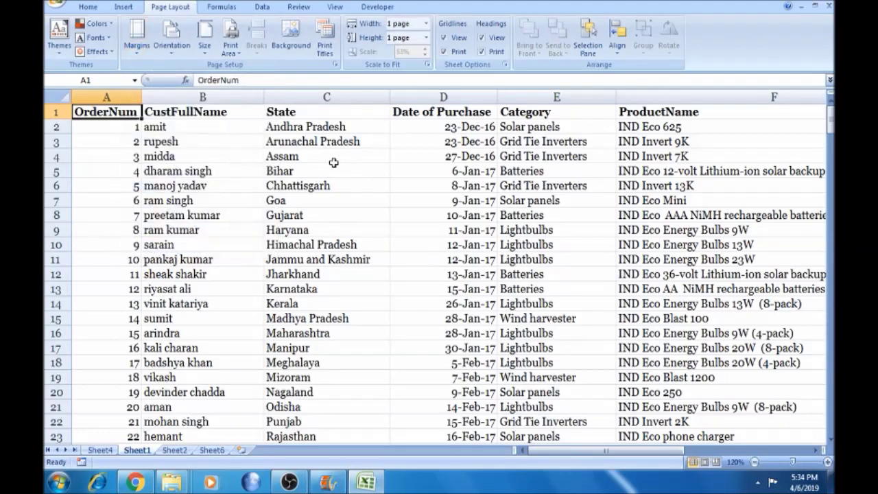
click(329, 159)
key(ctrl+p)
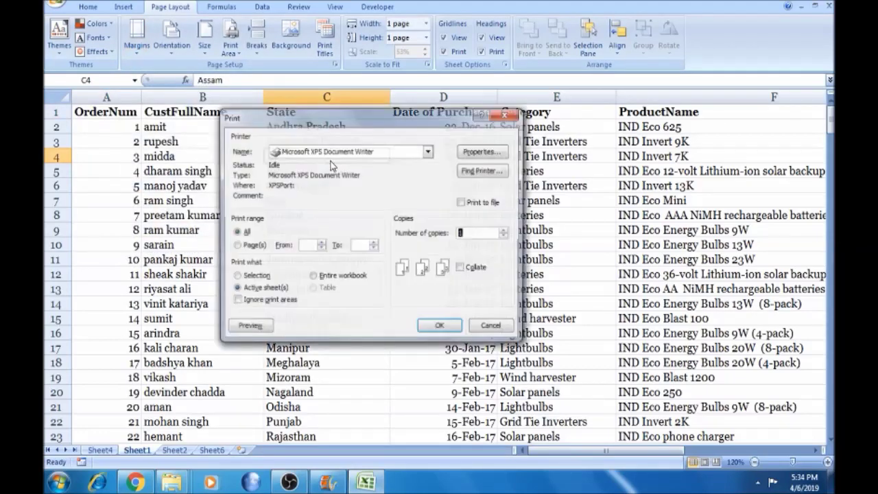
click(248, 327)
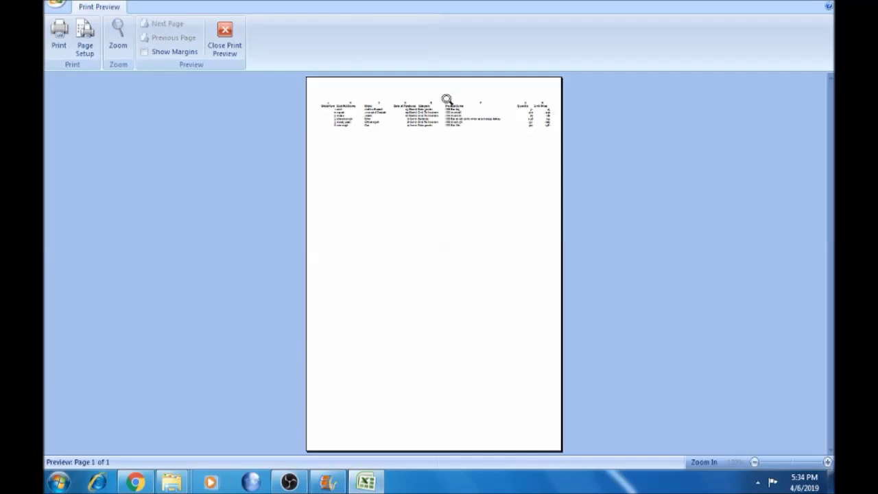
key(Escape)
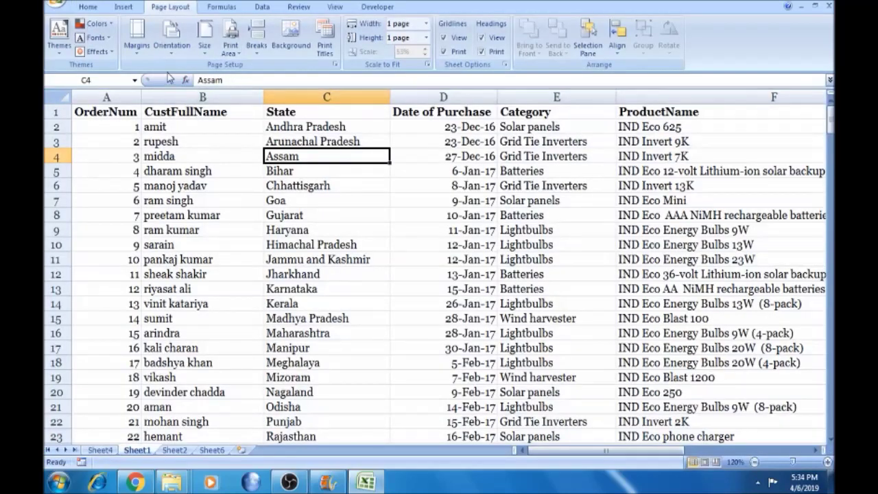
click(138, 56)
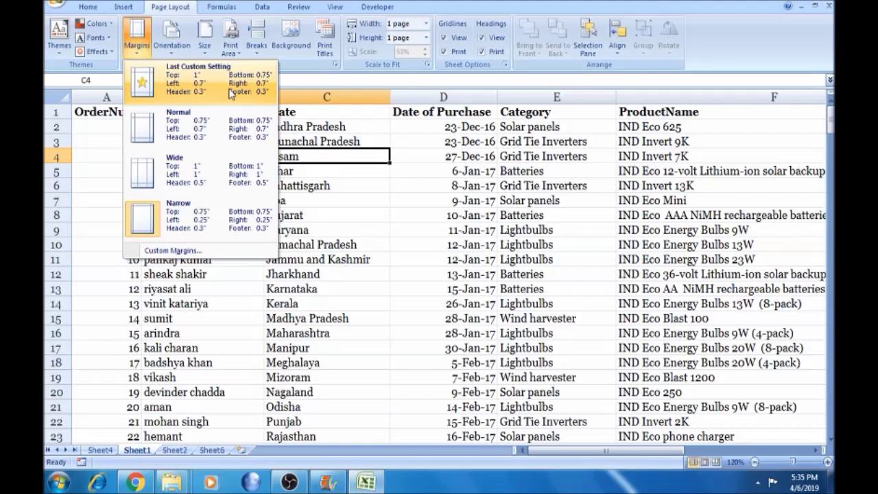
Step: Apply Normal, then Wide, and finally Narrow margins to the page
click(215, 125)
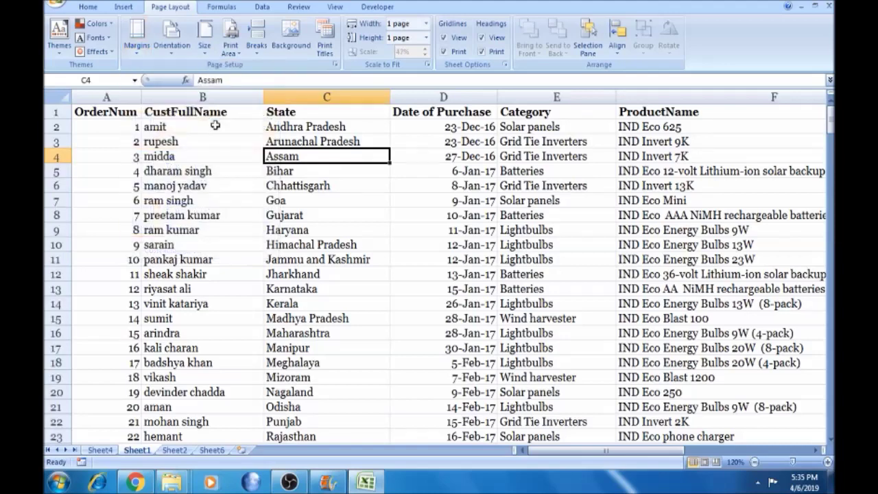
click(142, 55)
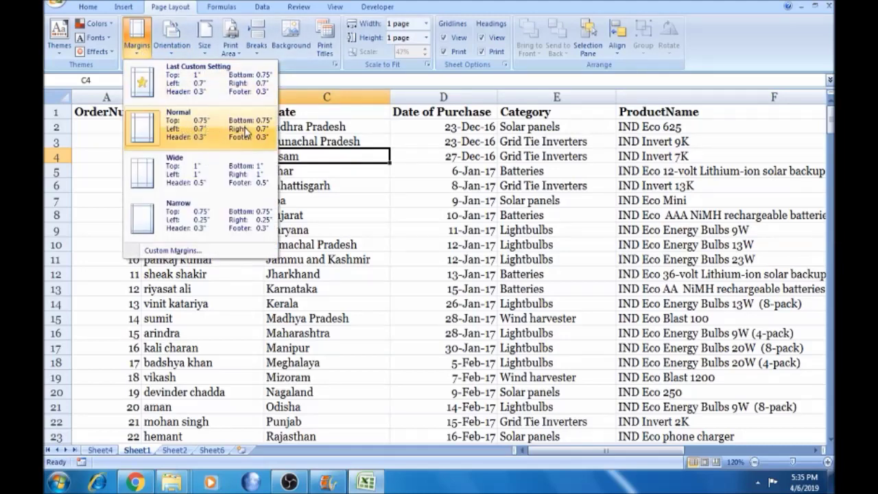
click(202, 177)
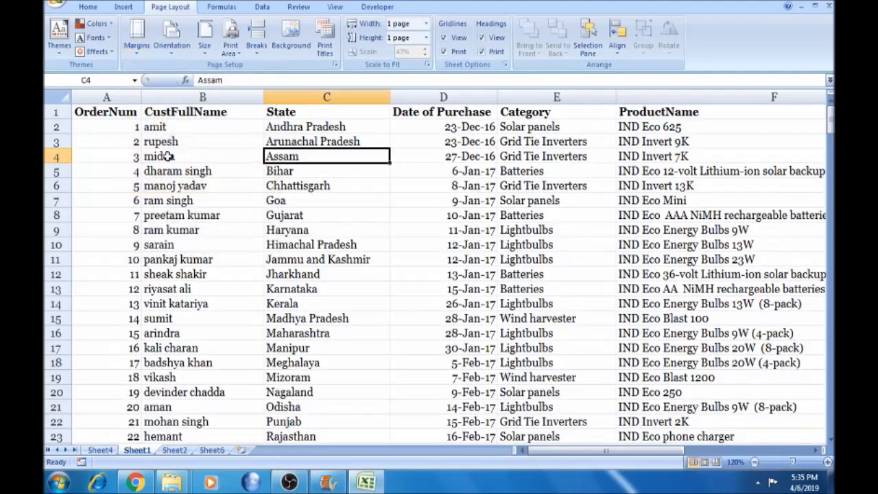
click(136, 37)
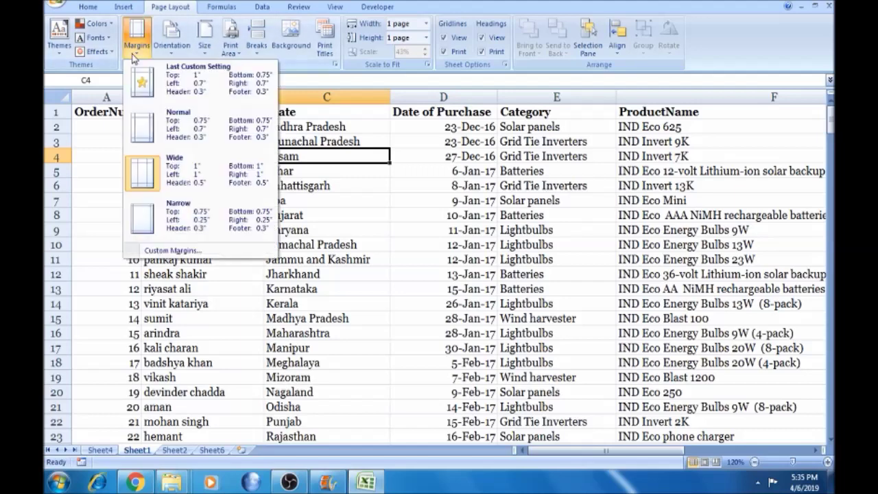
click(196, 214)
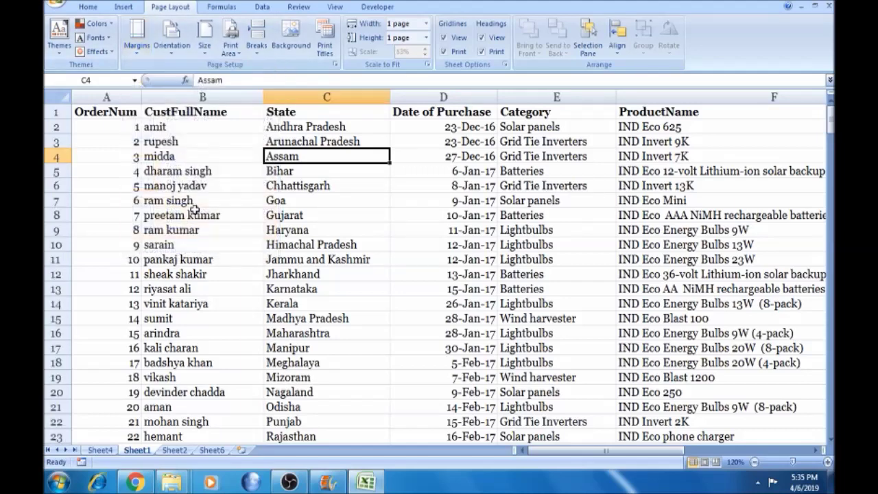
Step: Preview the printed page with Narrow margins, then return to the sheet
key(ctrl+p)
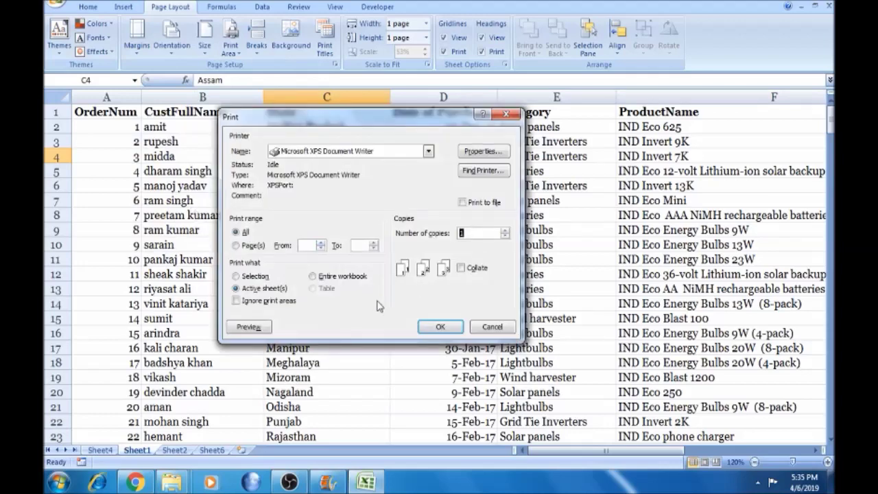
click(249, 327)
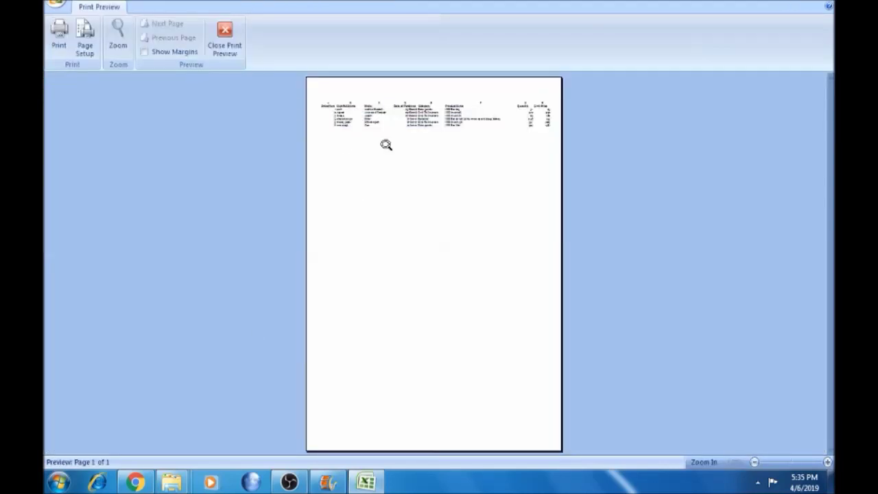
key(Escape)
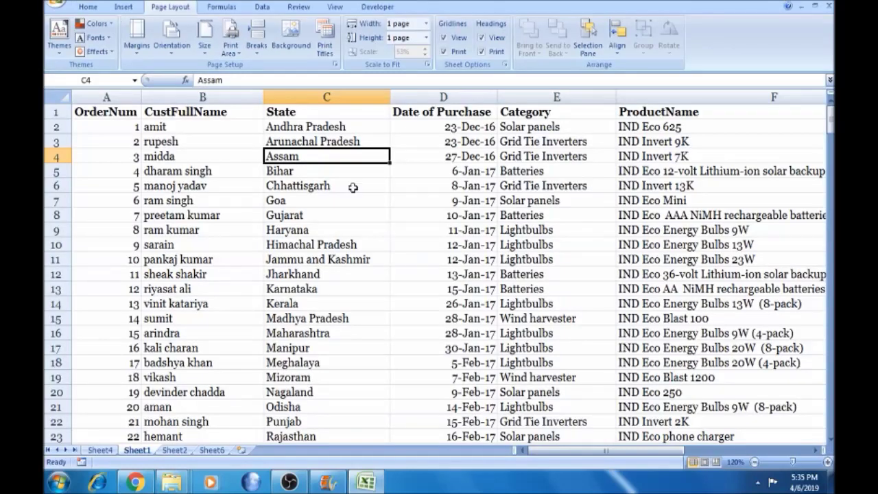
click(139, 54)
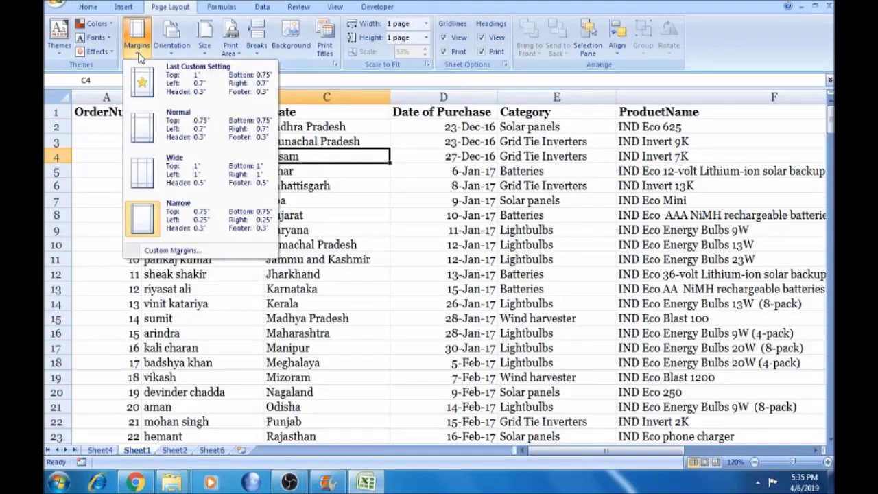
Step: Change the header margin from 0.3 to 1 inch in Custom Margins and preview the page
click(180, 252)
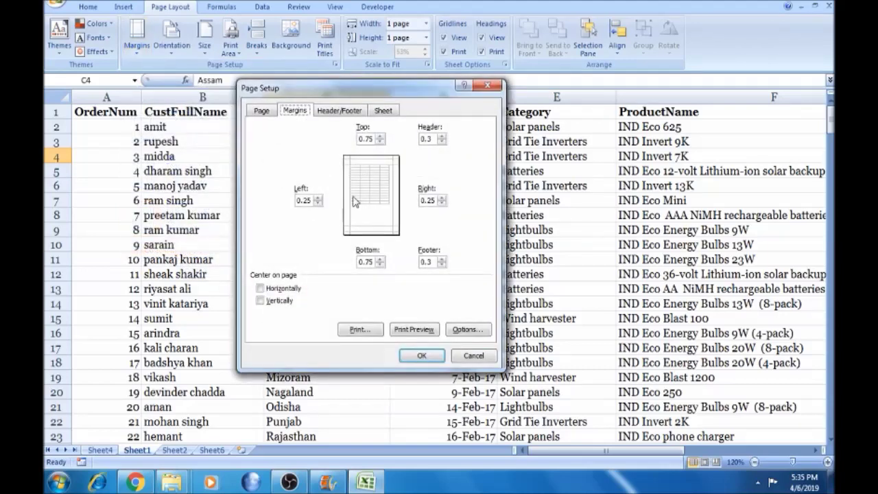
click(372, 136)
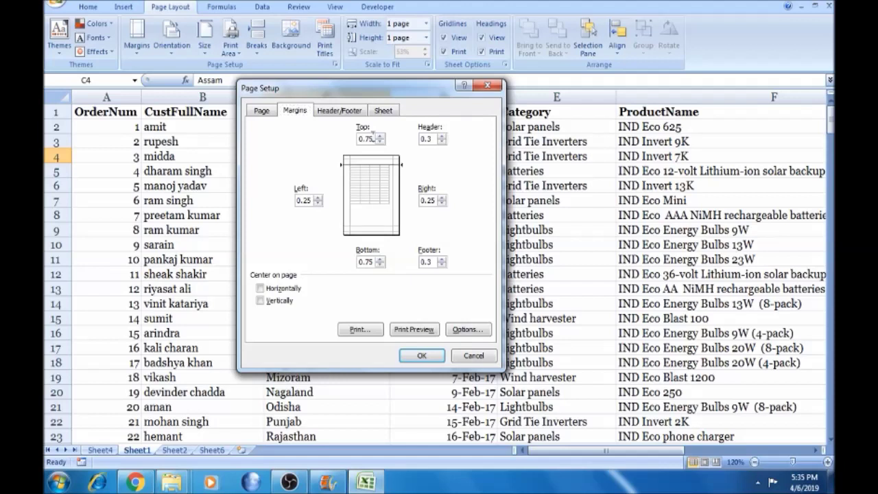
click(430, 139)
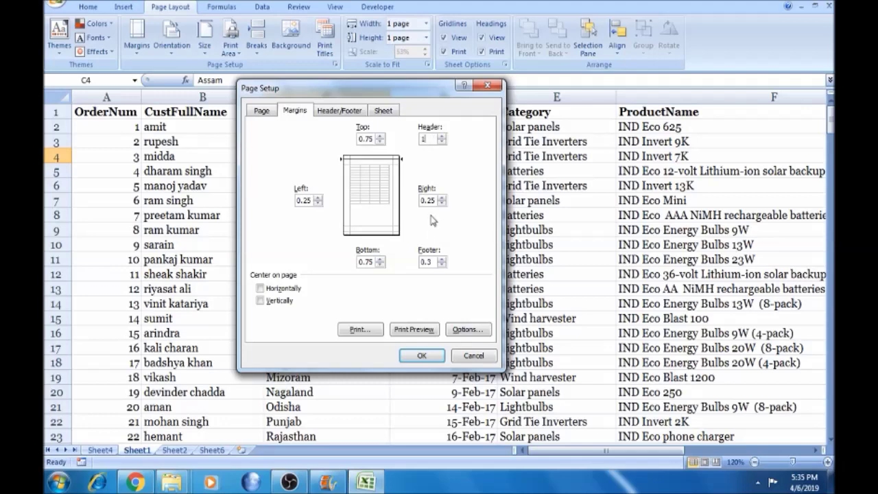
click(425, 330)
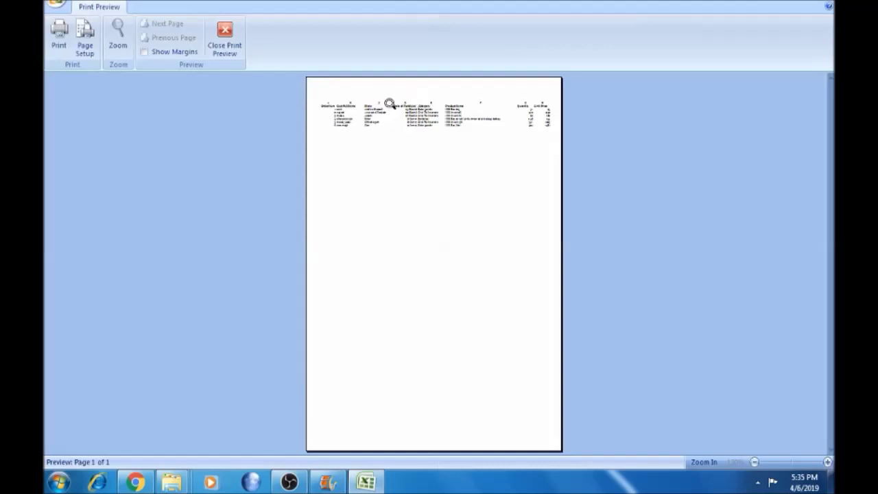
key(Escape)
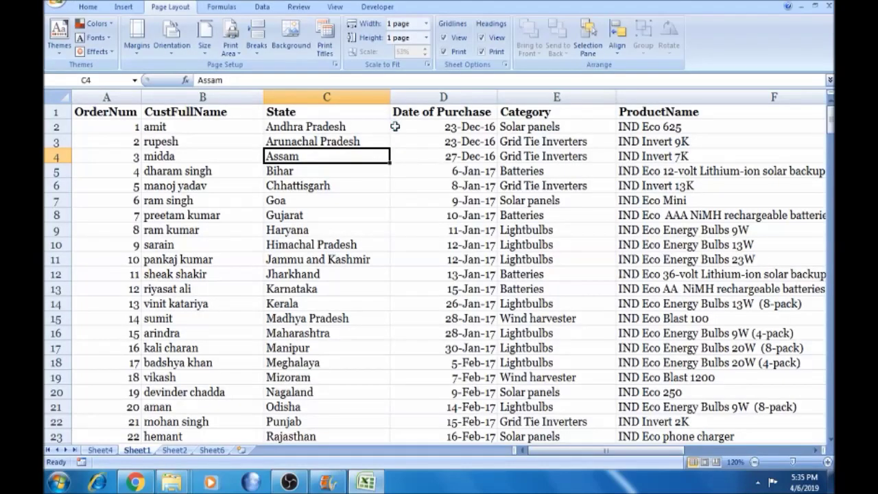
click(136, 36)
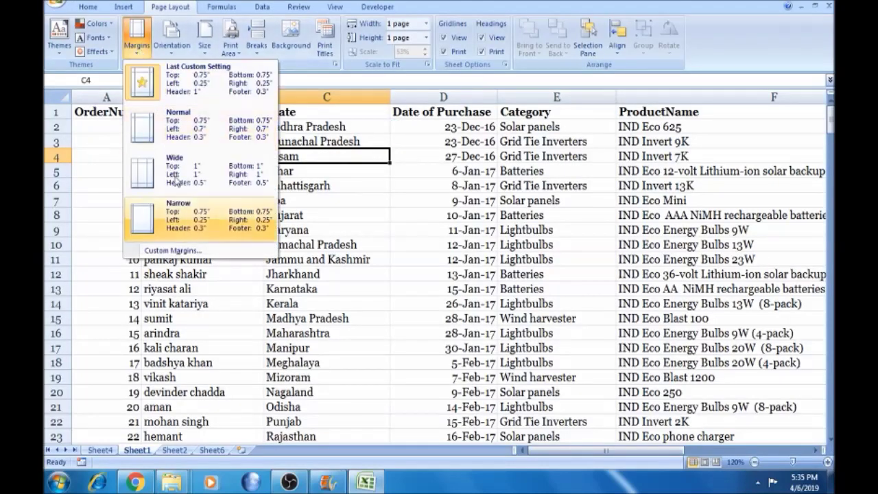
click(176, 250)
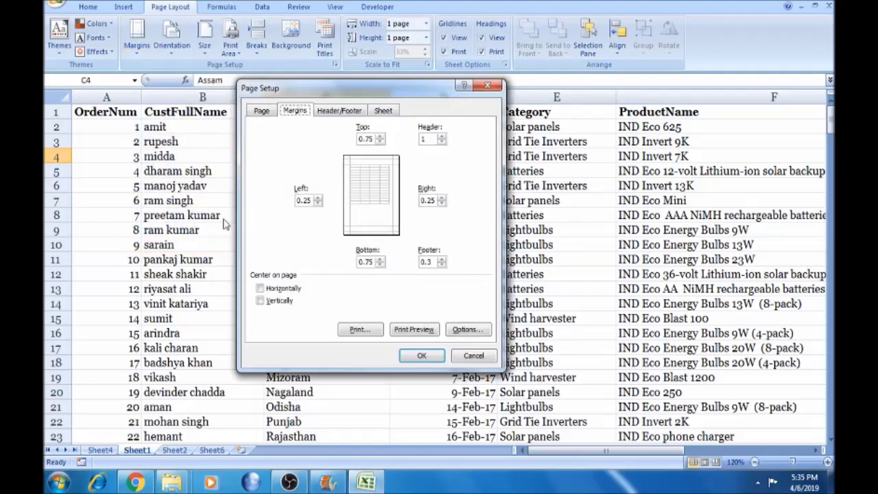
double_click(318, 198)
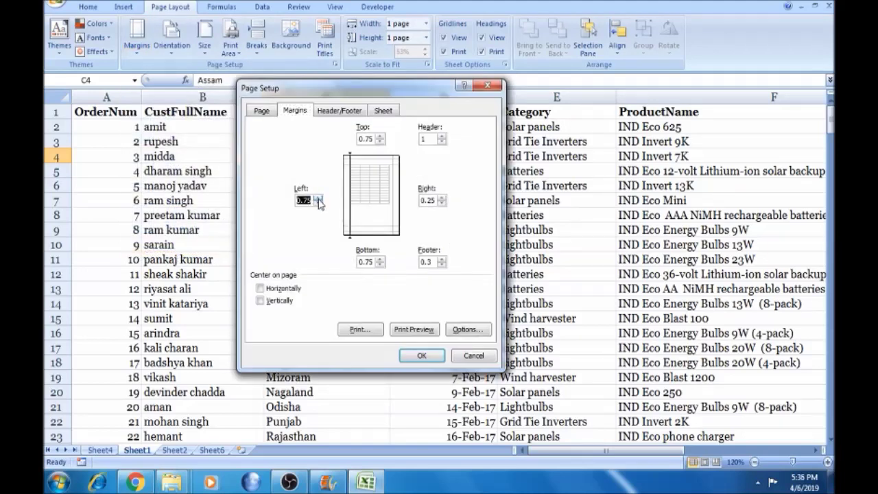
click(318, 198)
click(318, 198)
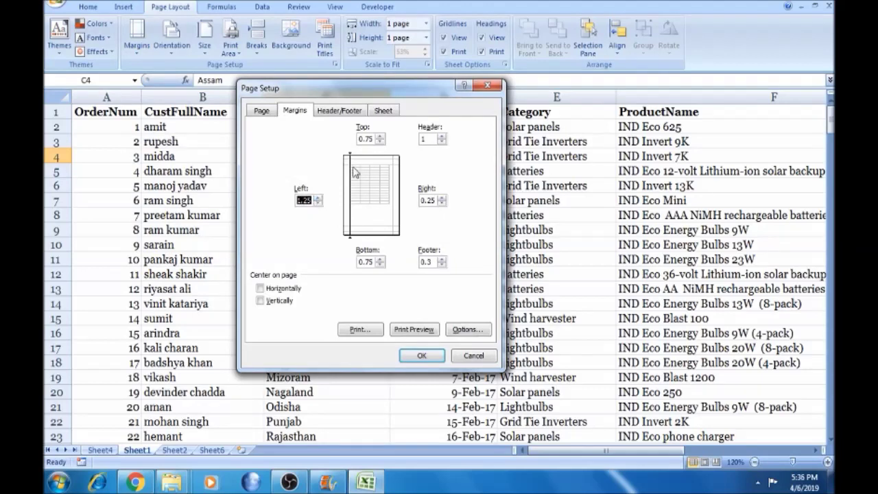
click(442, 197)
click(442, 197)
click(442, 198)
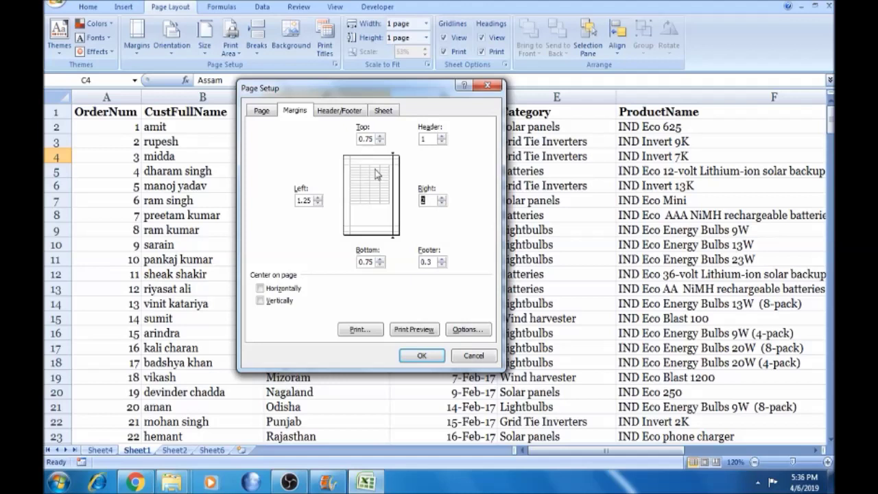
click(379, 260)
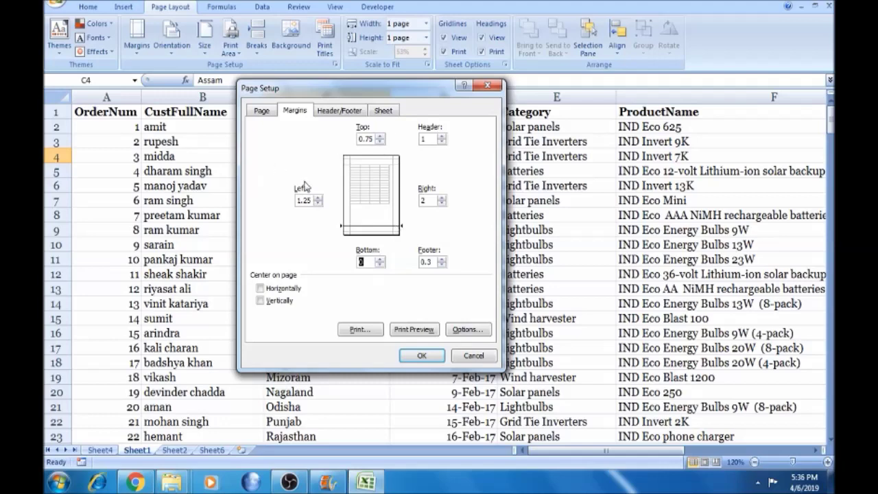
key(Escape)
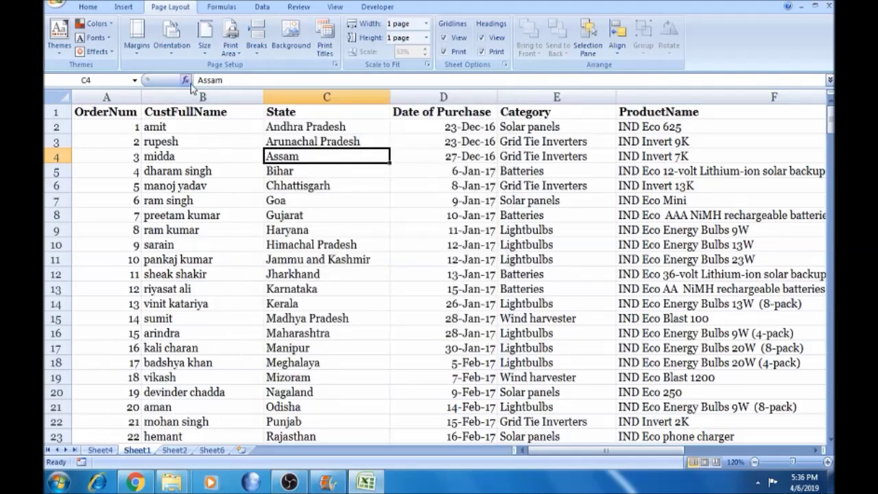
Step: Switch the page orientation to Landscape and recheck the Orientation choices
click(137, 43)
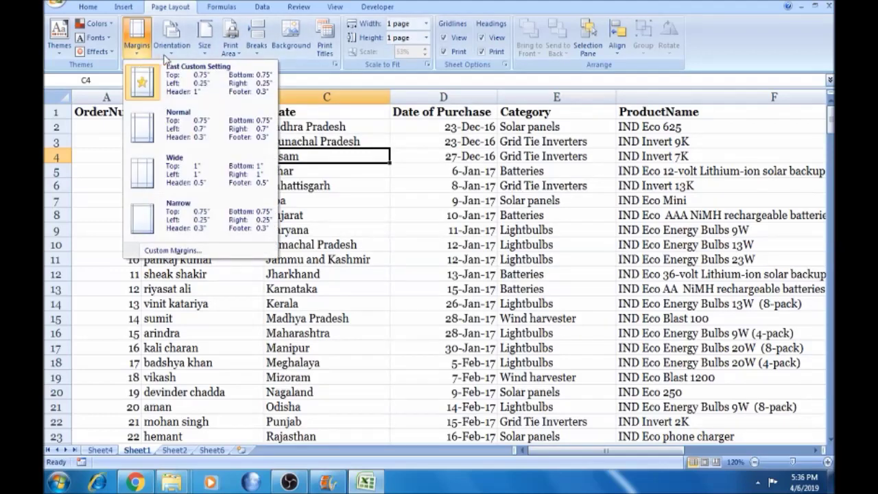
click(165, 59)
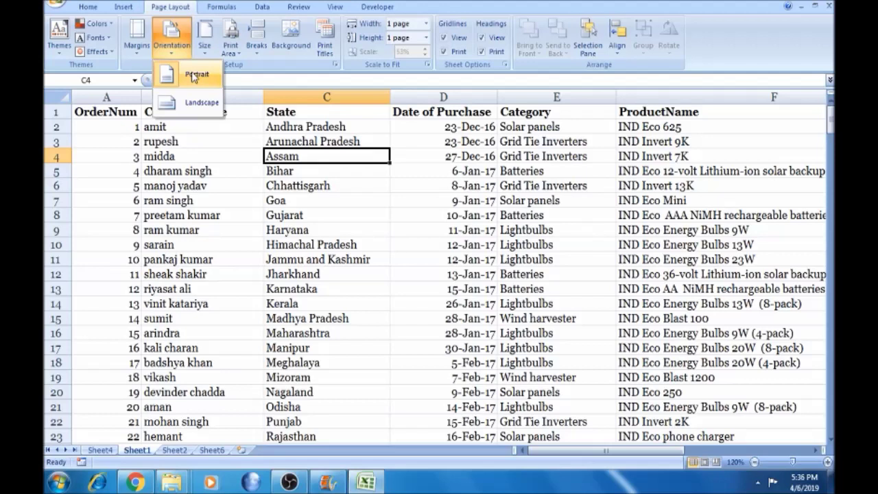
click(198, 106)
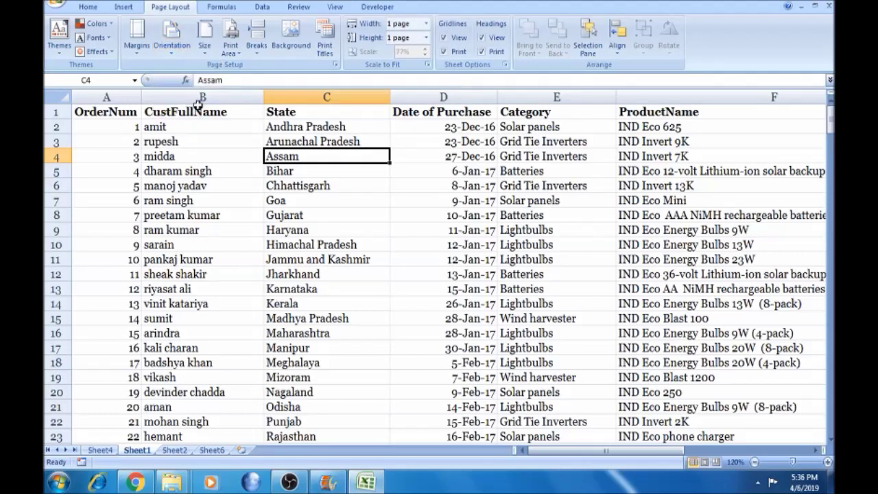
click(172, 47)
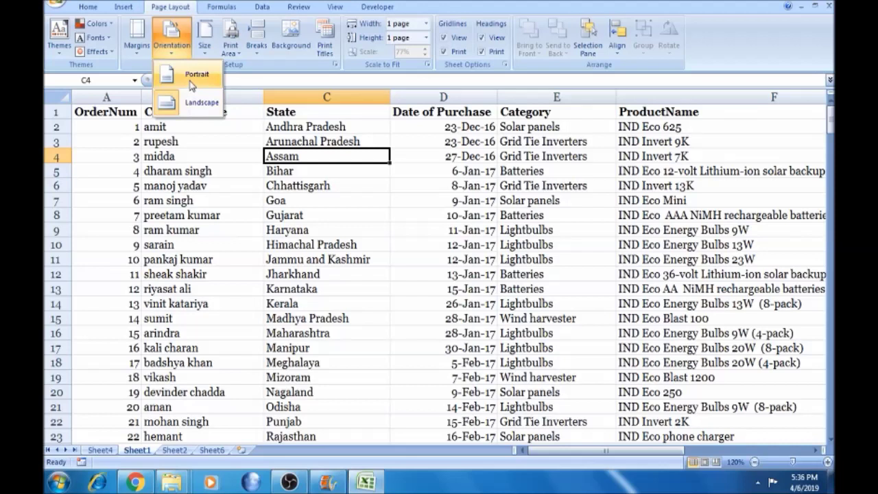
click(198, 81)
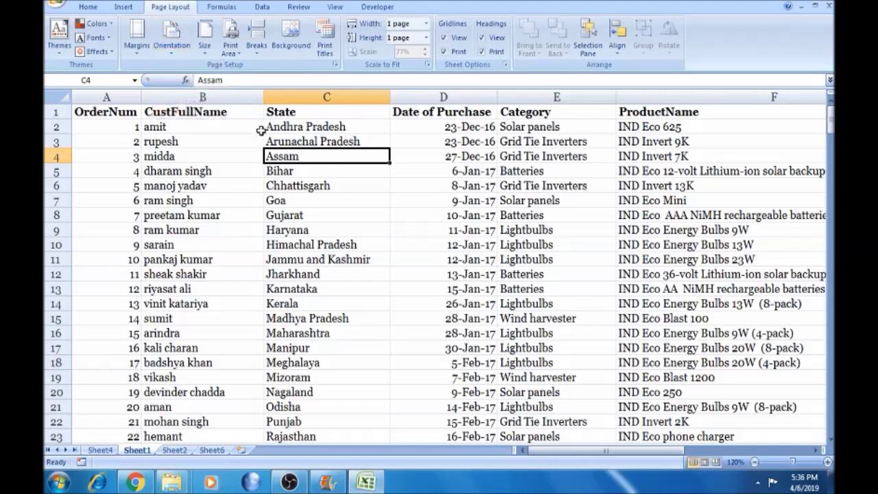
click(204, 41)
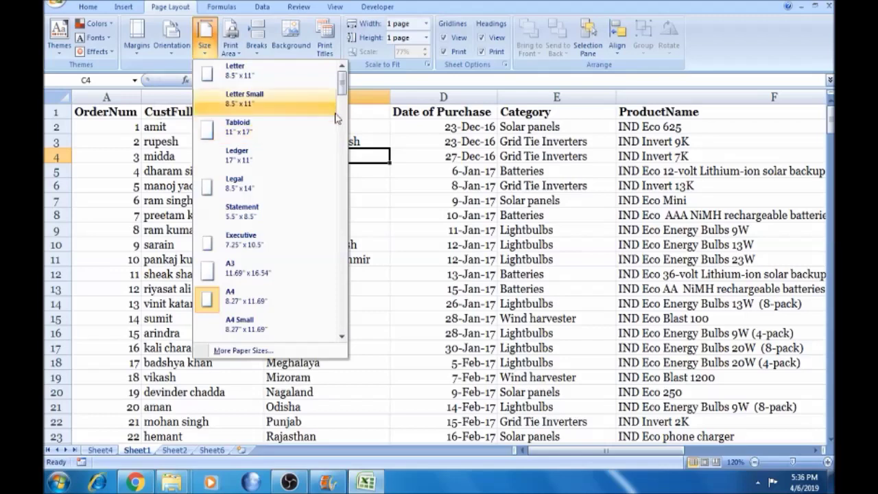
Step: Try A5 as the paper size, then set the paper size back to A4
mouse_move(341, 84)
mouse_down()
mouse_move(341, 96)
mouse_move(345, 81)
mouse_up()
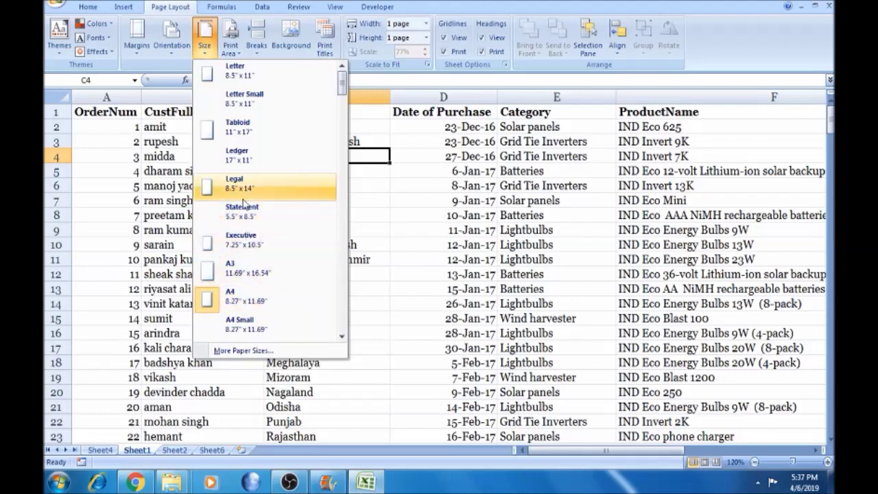
drag(342, 84, 344, 155)
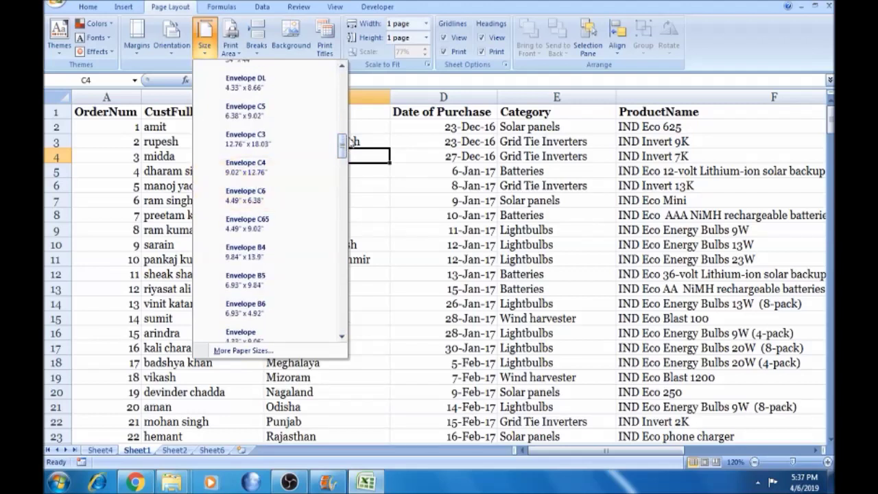
drag(341, 152, 339, 103)
click(228, 184)
click(209, 154)
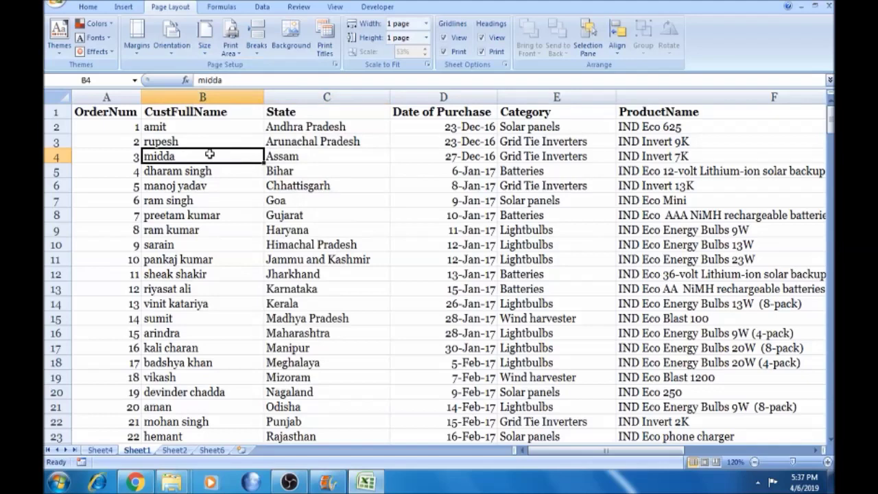
click(204, 38)
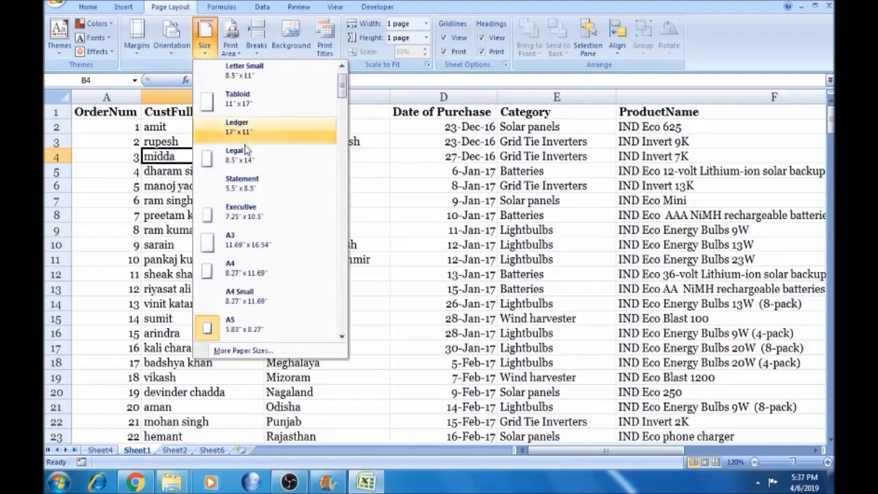
click(246, 269)
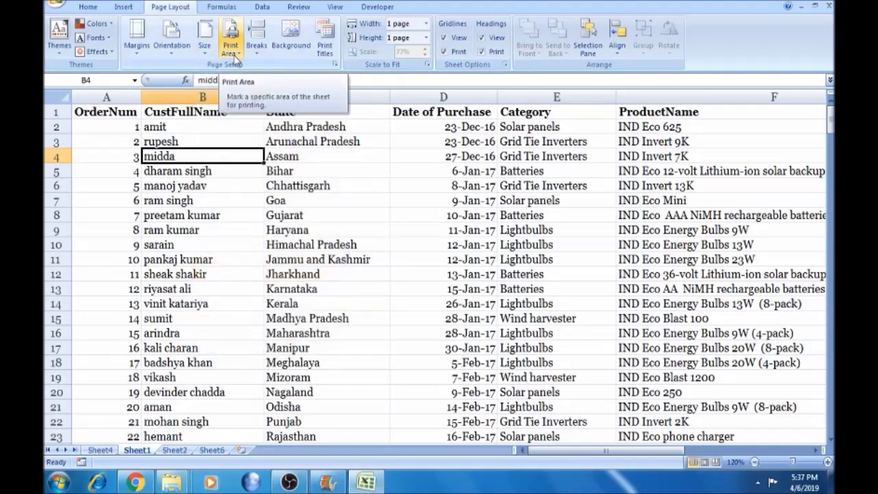
click(293, 45)
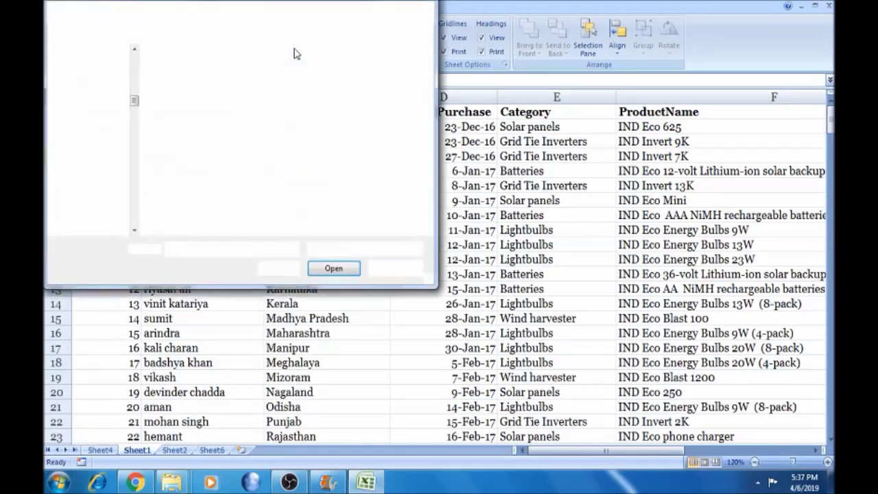
key(Escape)
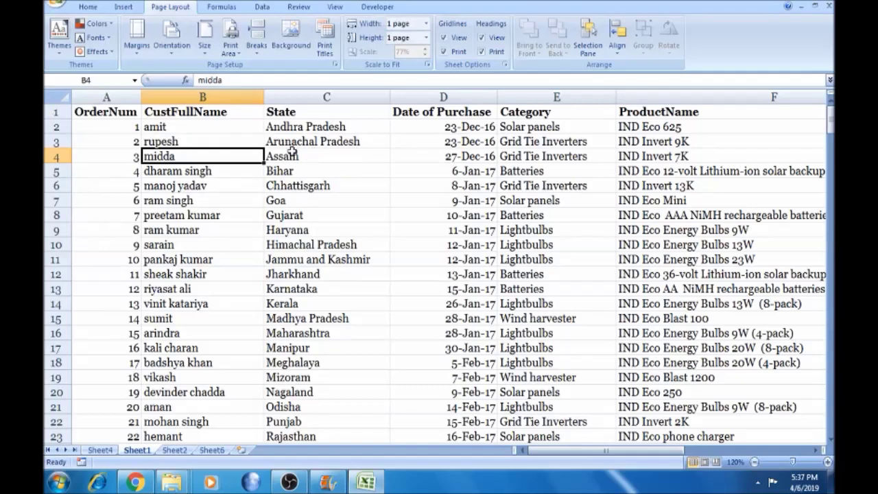
click(284, 50)
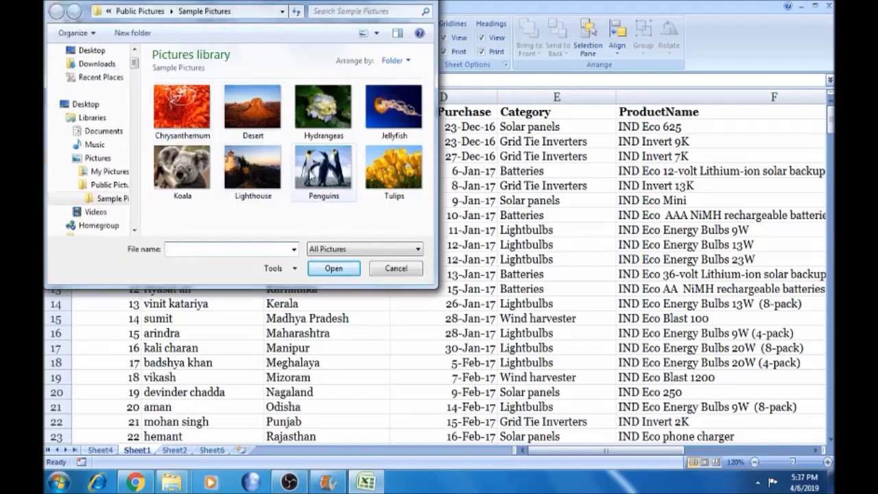
click(312, 175)
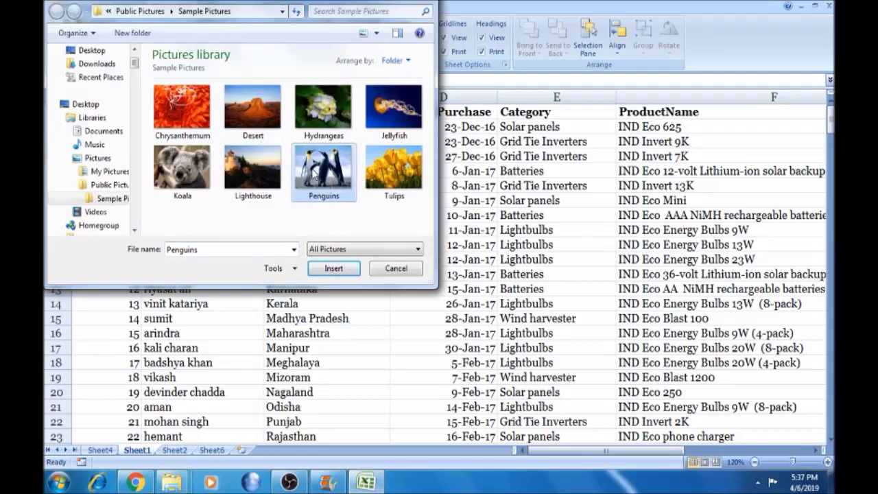
click(333, 268)
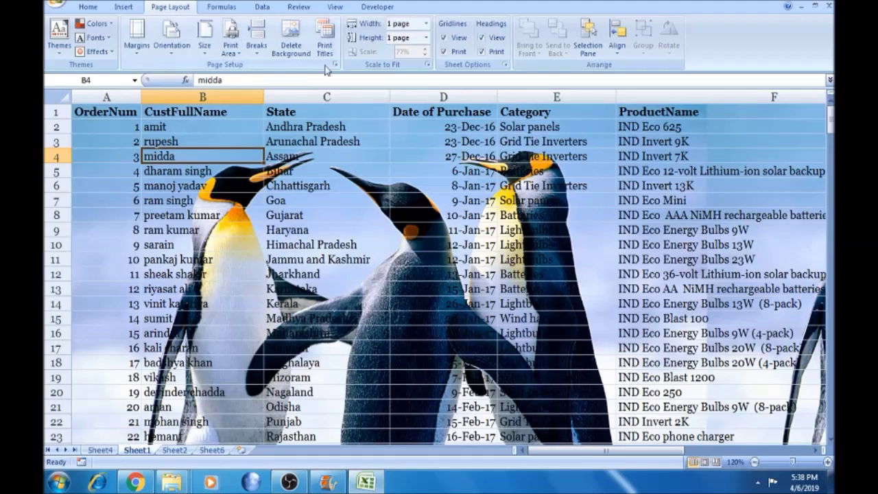
click(298, 38)
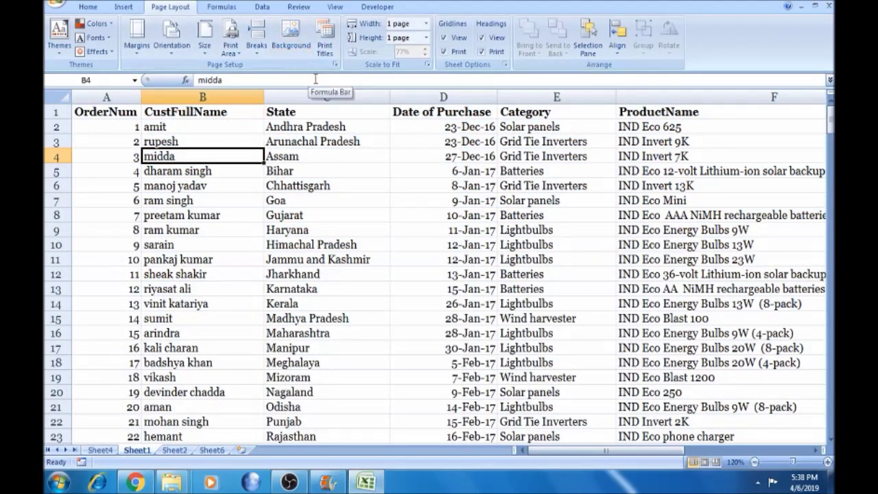
Step: Select the range A1:H5 using Ctrl+arrow and Shift+arrow keys
click(231, 49)
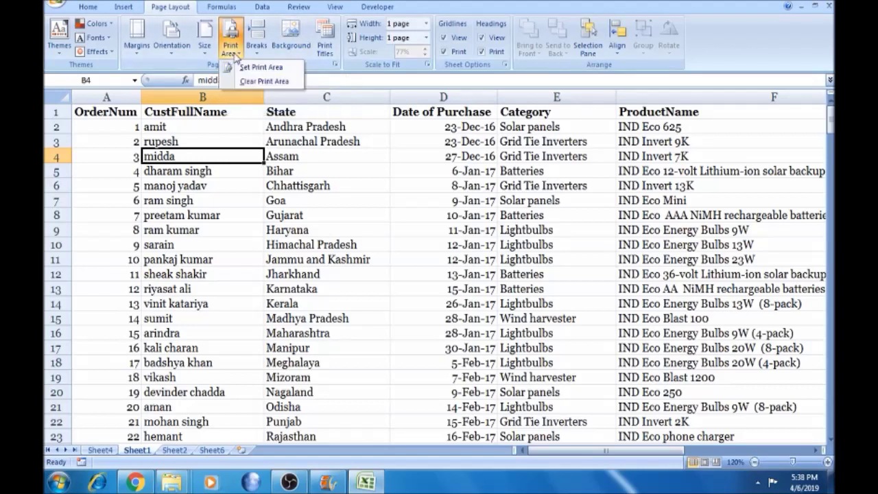
click(234, 55)
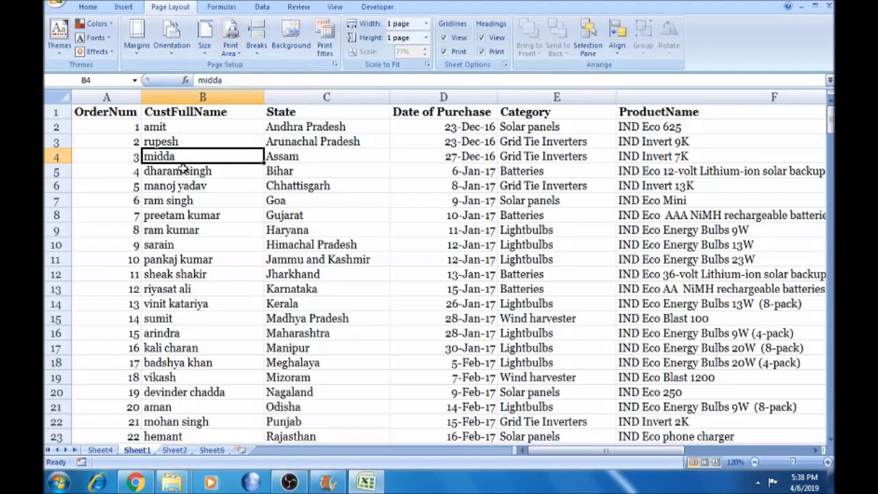
click(136, 141)
key(ctrl+Down)
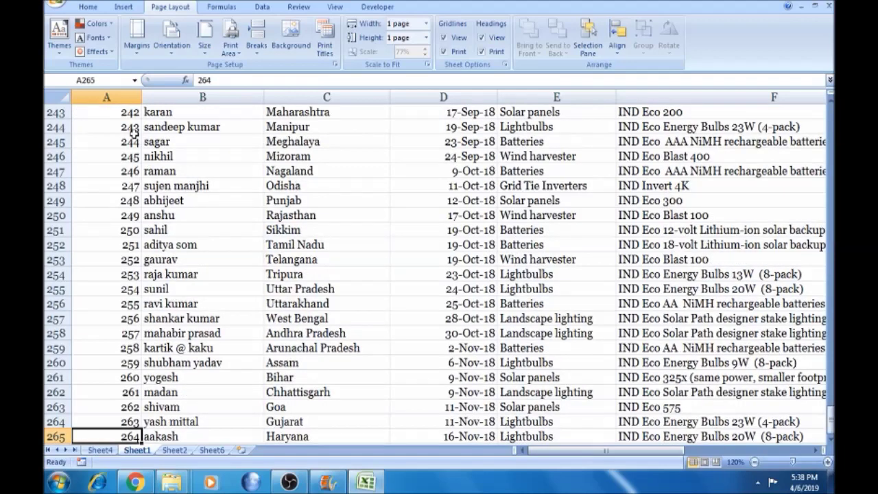
key(ctrl+Up)
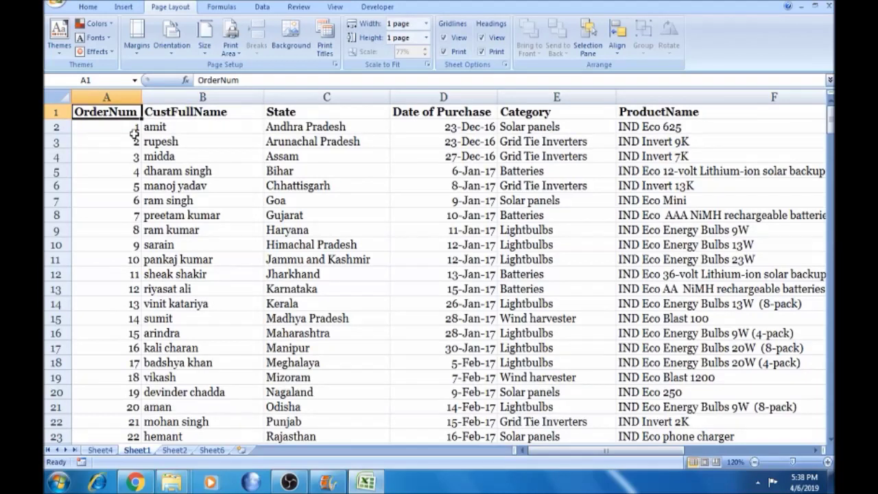
key(shift+Right)
key(shift+Left)
key(shift+Right)
key(shift+Right)
key(shift+Right)
key(shift+Right)
key(shift+Right)
key(shift+Right)
key(shift+Right)
key(shift+Right)
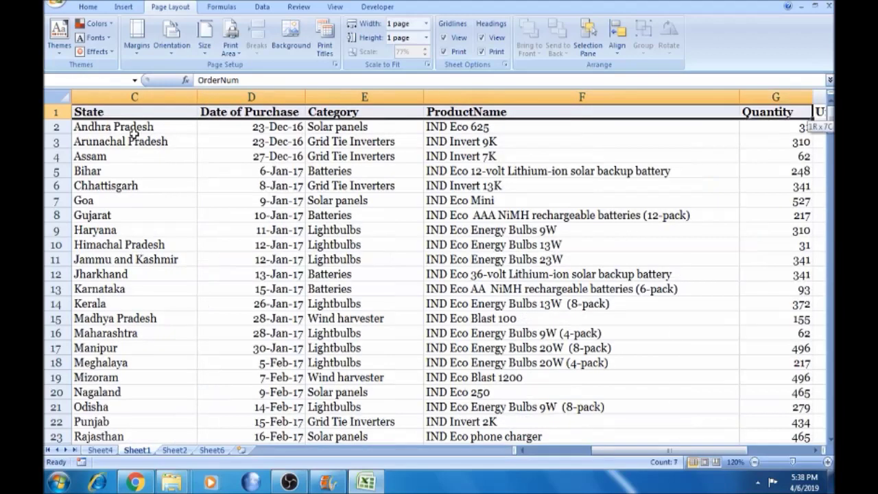
key(shift+Left)
key(shift+Down)
key(shift+Down)
key(shift+Down)
key(shift+Down)
key(shift+Down)
key(shift+Down)
key(shift+Down)
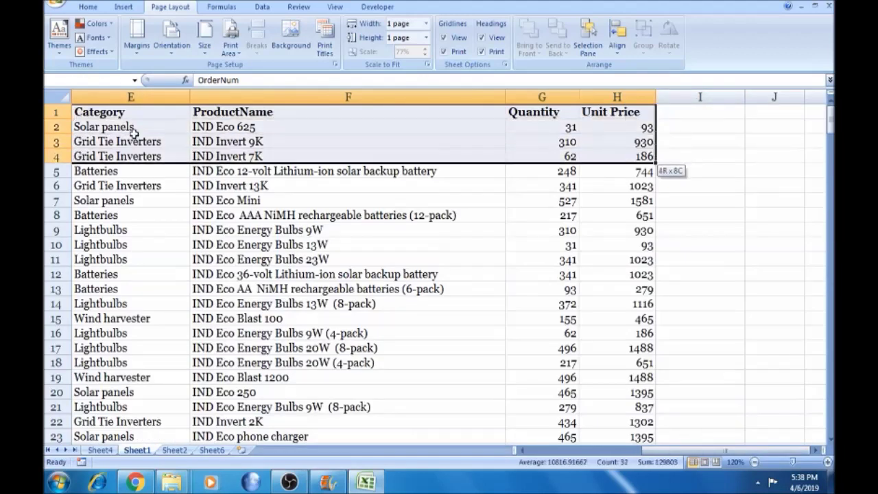
key(shift+Up)
key(shift+Up)
key(shift+Up)
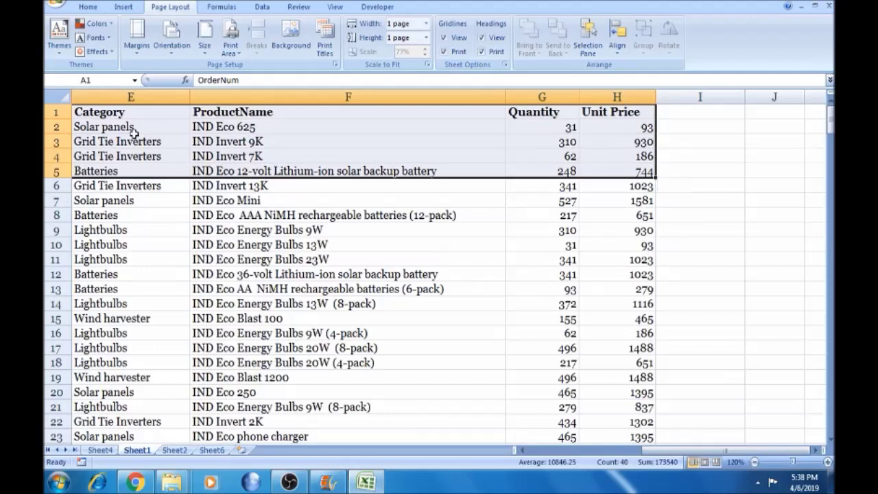
drag(652, 451, 495, 451)
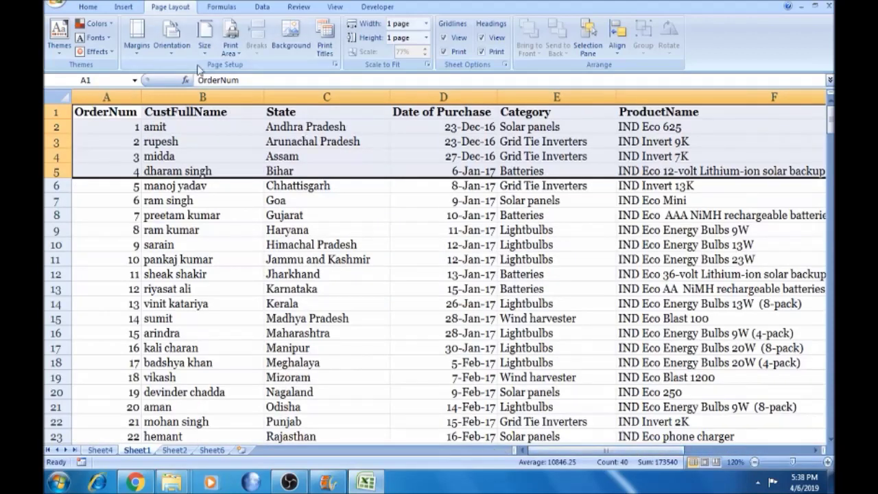
Step: Set A1:H5 as the print area, then clear the selection by picking cell A8
click(233, 60)
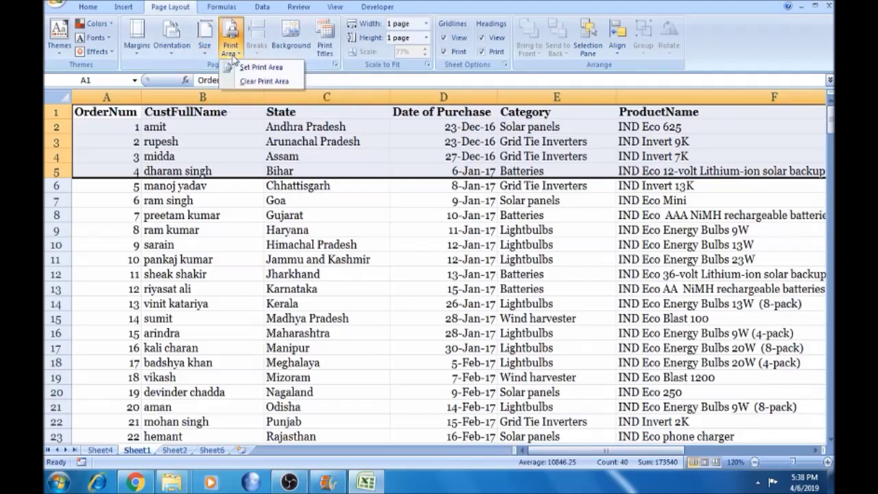
click(251, 68)
click(137, 215)
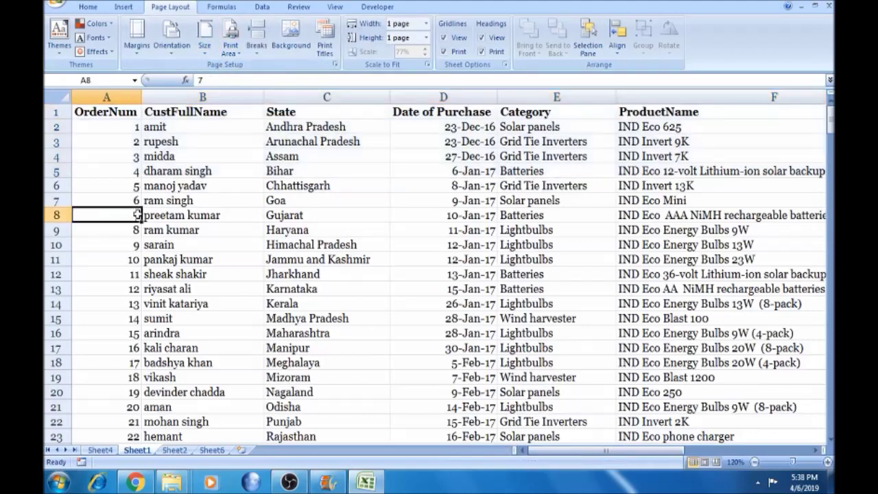
click(189, 112)
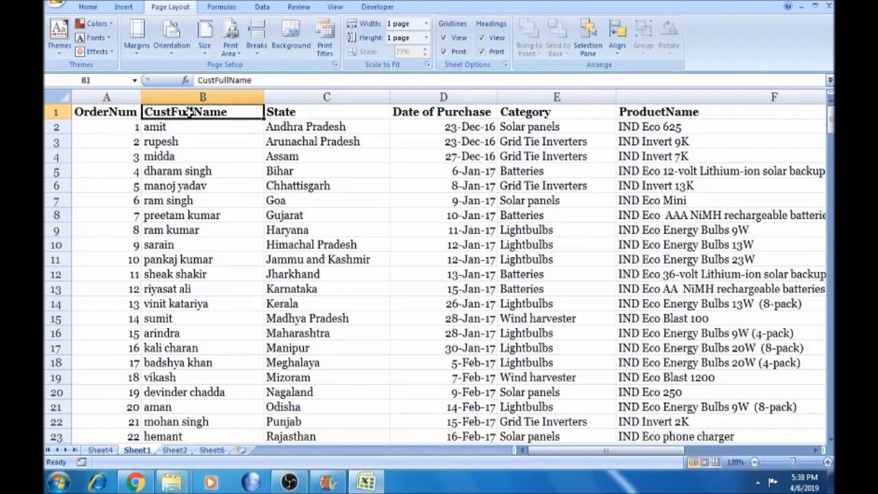
Step: Preview the printout to confirm only the header and first four orders print
key(ctrl+p)
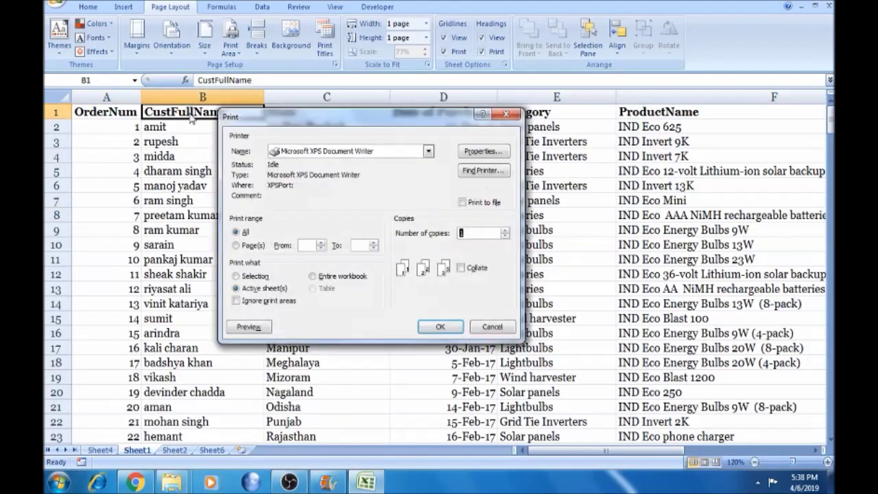
click(254, 328)
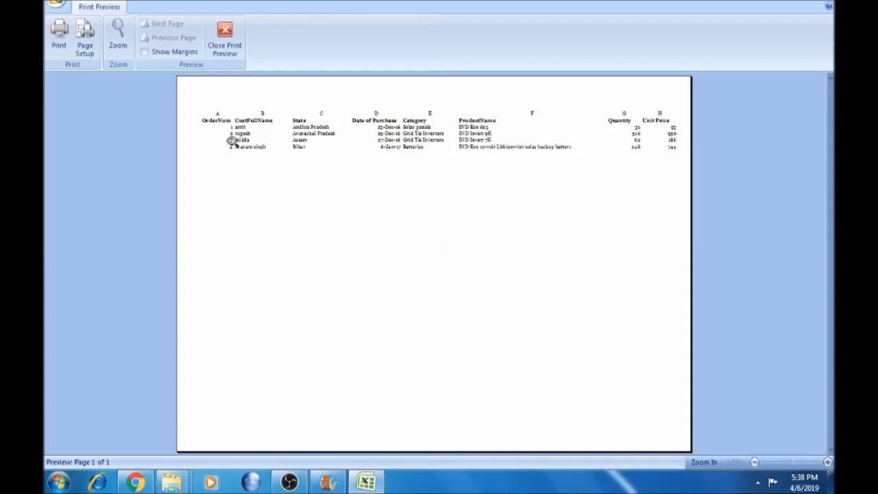
key(Escape)
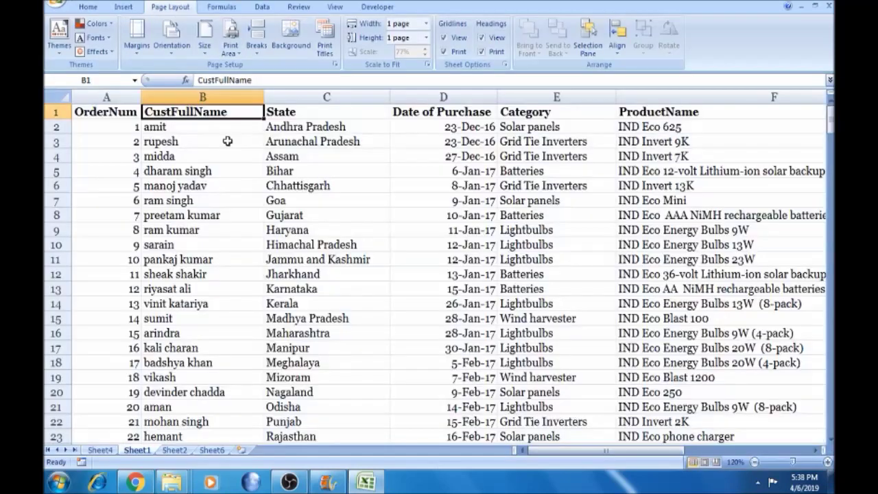
click(204, 127)
click(231, 54)
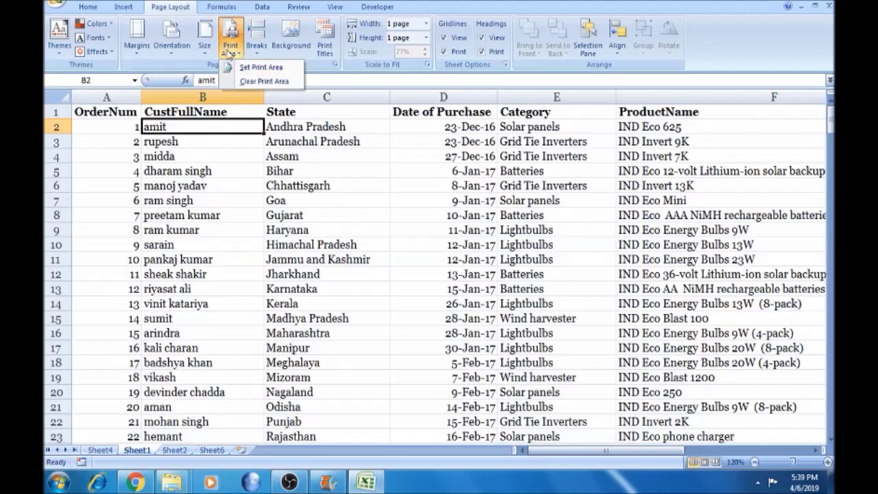
Step: Dismiss the Print Area menu, select cell A2 and open the Print dialog
click(121, 128)
click(94, 127)
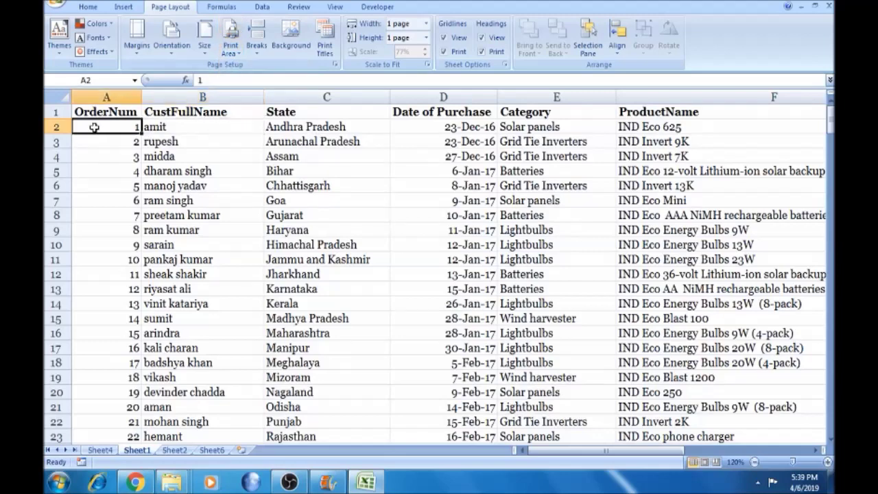
key(ctrl+p)
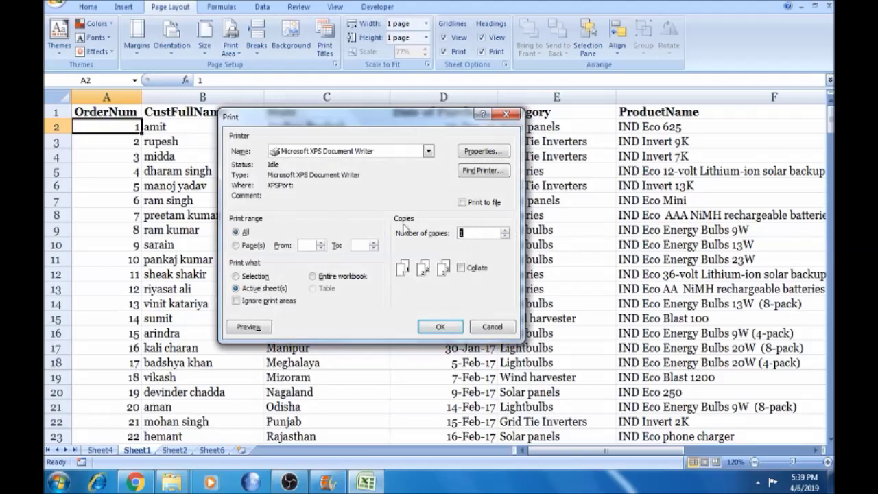
Step: Try 2 copies and a Page(s) range of 3, then revert to All pages
click(505, 231)
click(237, 247)
text(3)
click(354, 247)
key(Tab)
click(361, 248)
click(240, 232)
Step: Try Entire workbook, cancel, then reopen Print and choose Selection under Print what
click(313, 276)
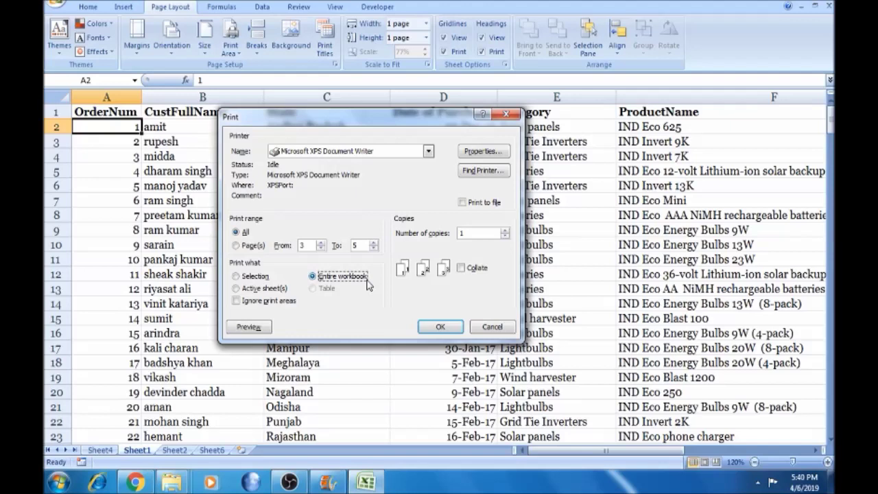
click(236, 275)
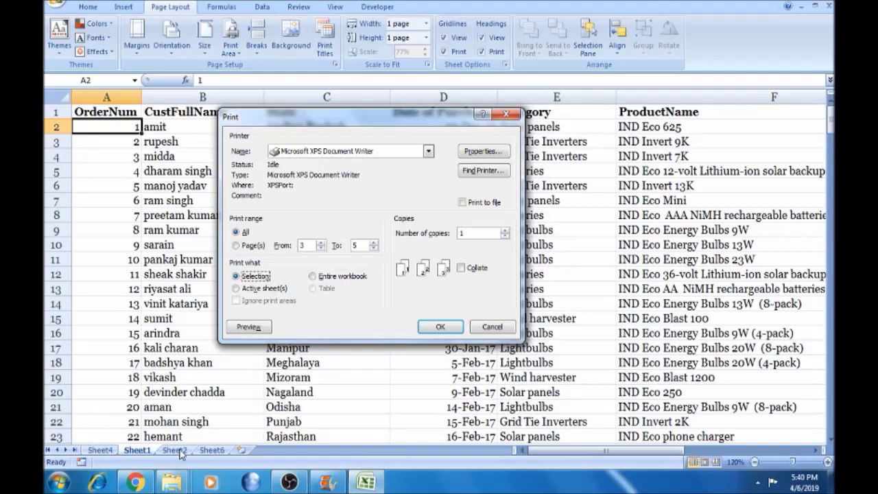
click(505, 331)
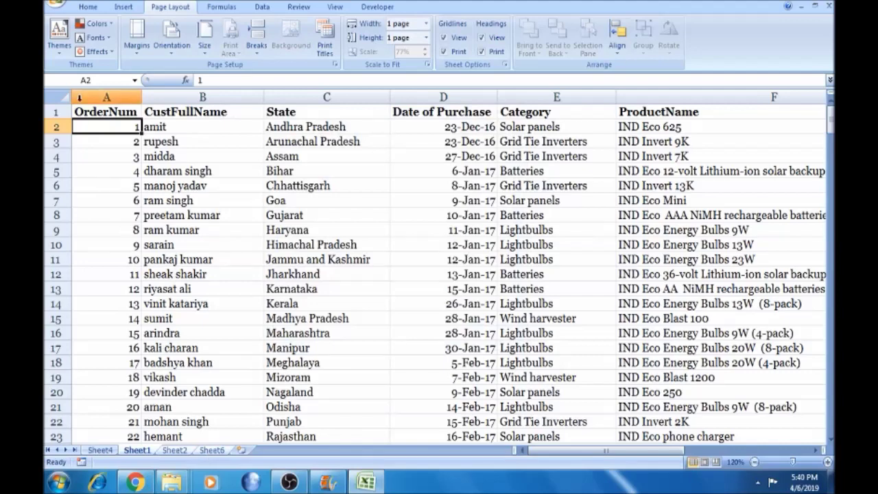
key(ctrl+p)
click(236, 276)
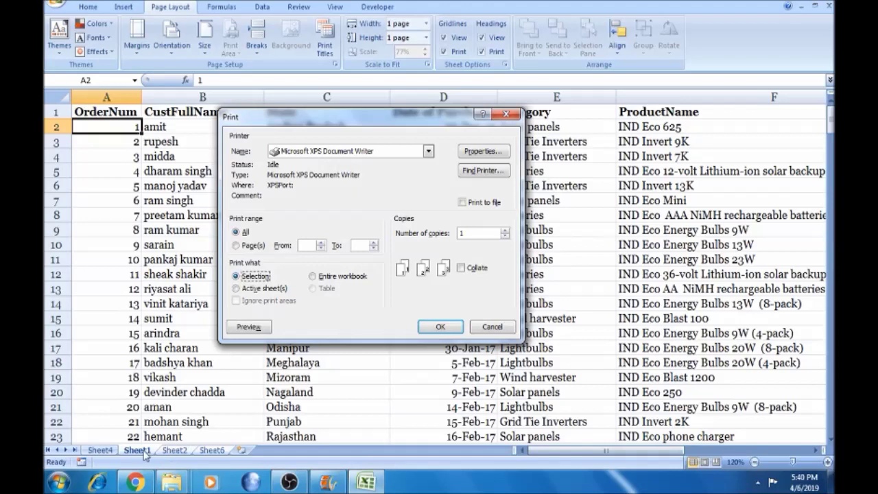